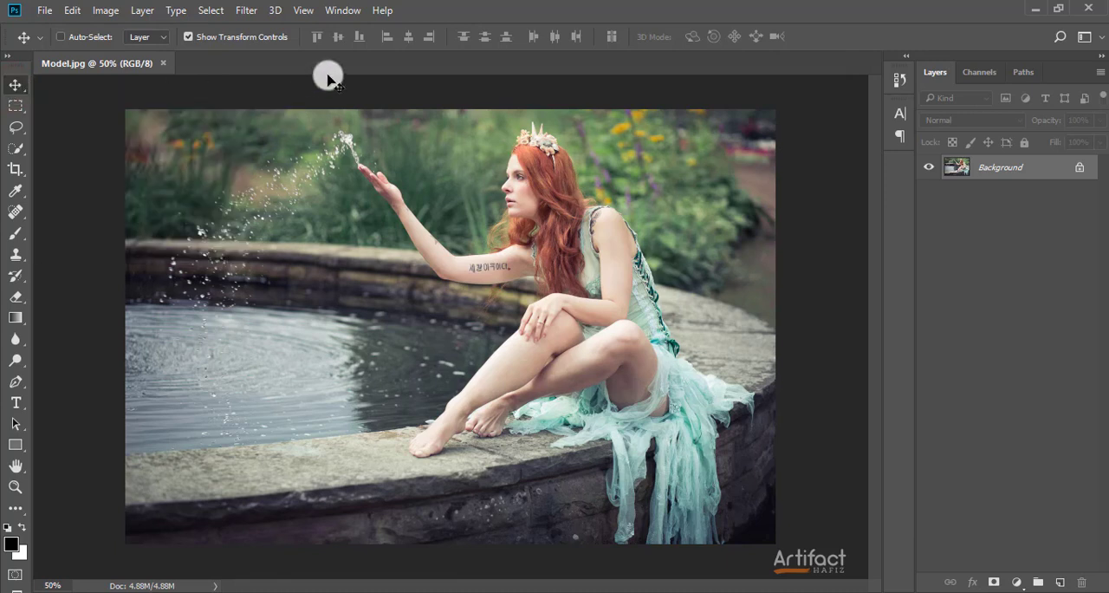
Open the Camera Raw Filter on the Background layer and fit the whole photo in its preview
click(246, 10)
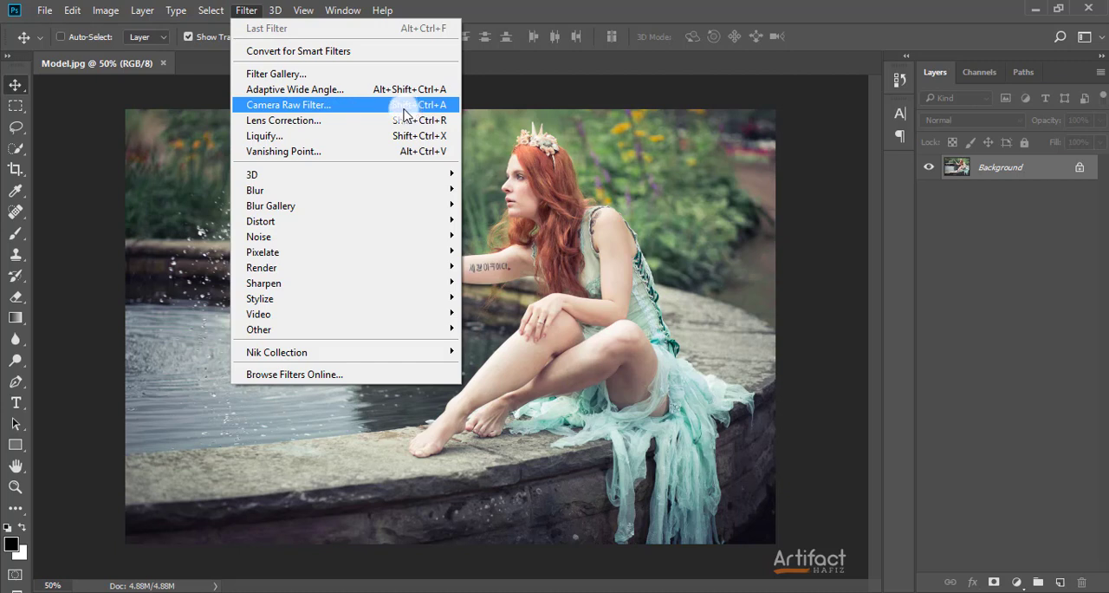
click(202, 126)
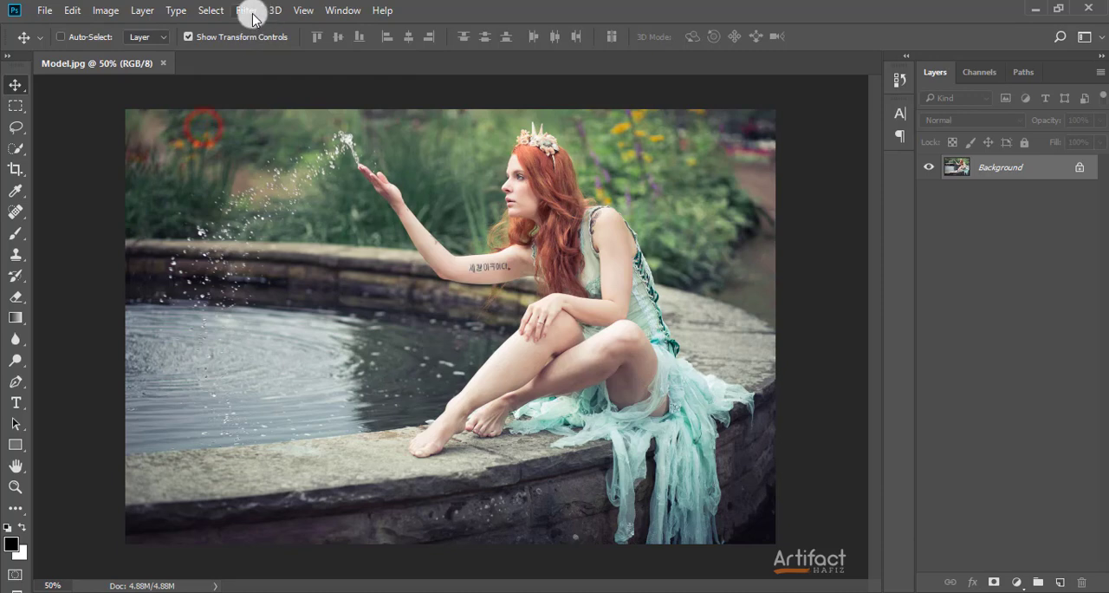
click(247, 11)
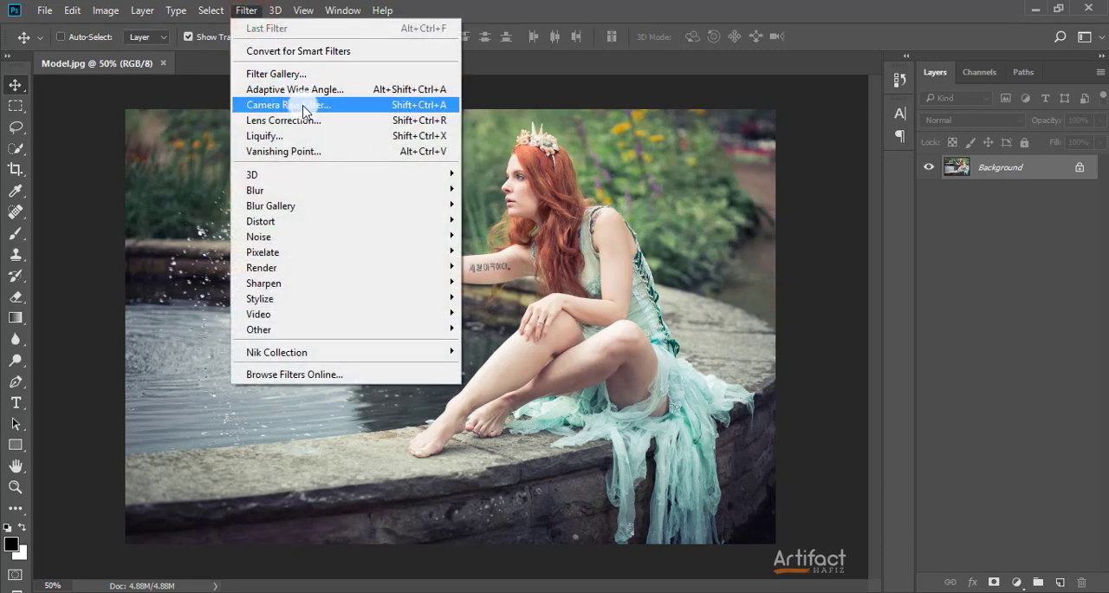
click(303, 107)
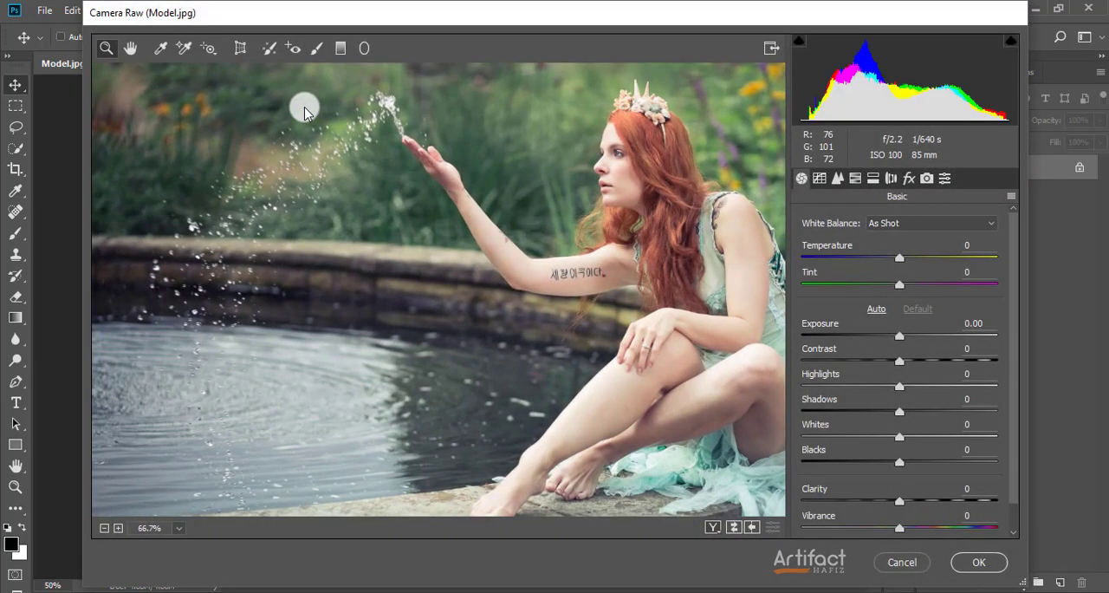
key(alt)
alt+click(246, 165)
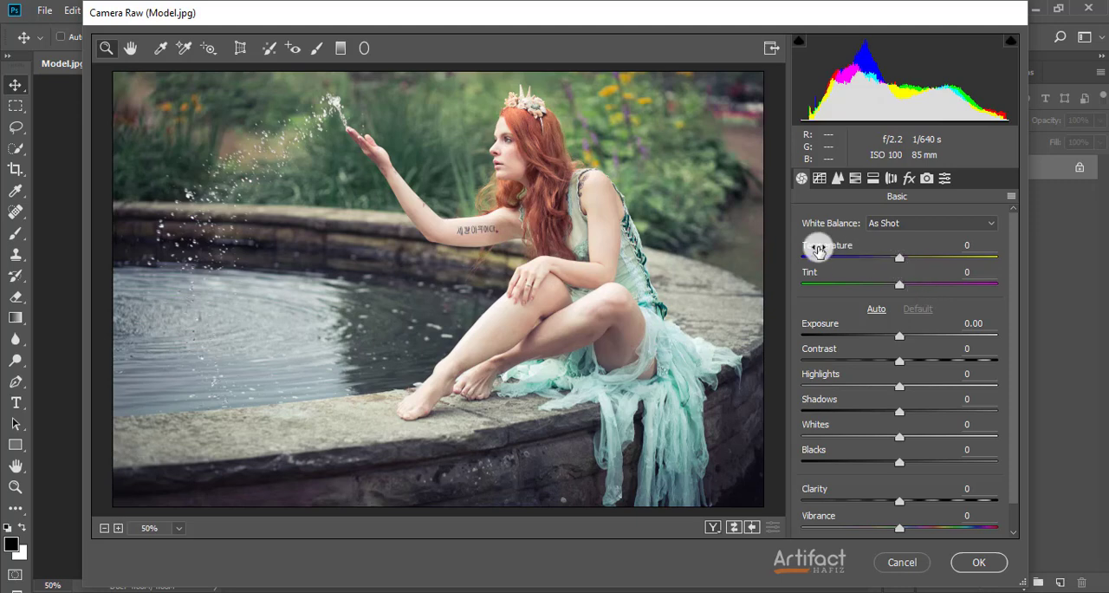
Warm up the photo's white balance by setting Temperature to +11 and Tint to +9
drag(899, 262, 910, 263)
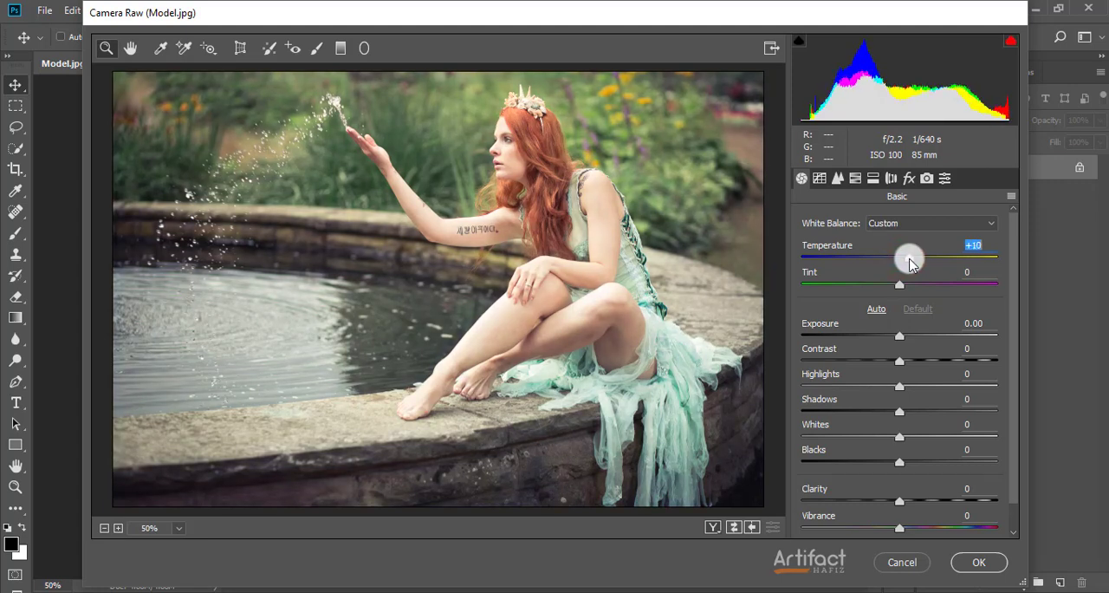
double_click(909, 262)
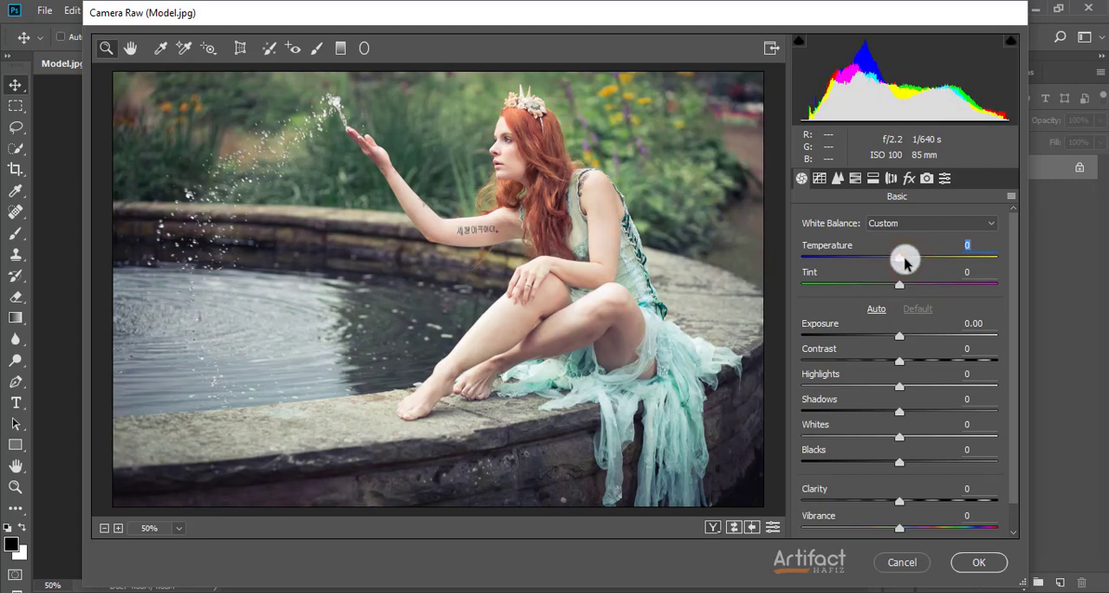
drag(905, 262, 913, 268)
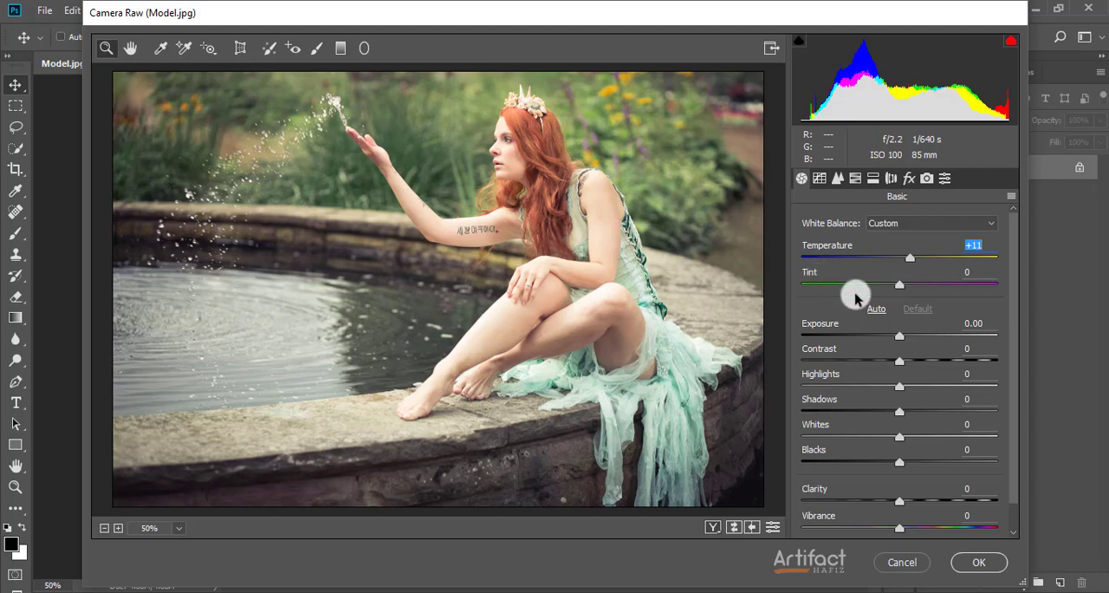
mouse_move(902, 290)
mouse_down()
mouse_move(919, 289)
mouse_move(864, 294)
mouse_move(910, 304)
mouse_up()
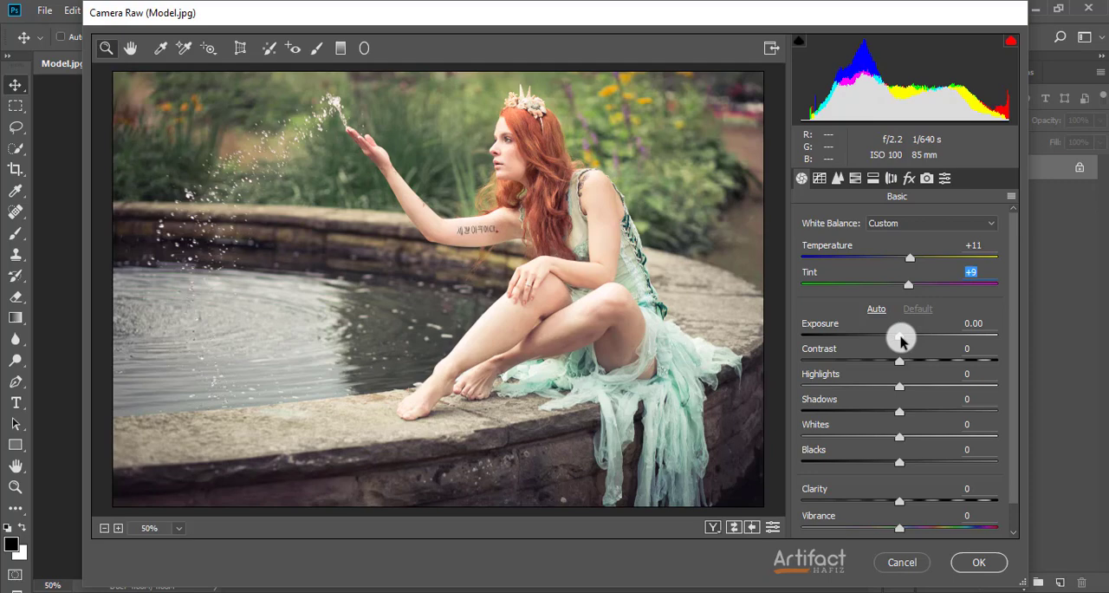
mouse_move(901, 339)
mouse_down()
mouse_move(972, 331)
mouse_move(850, 347)
mouse_move(901, 347)
mouse_up()
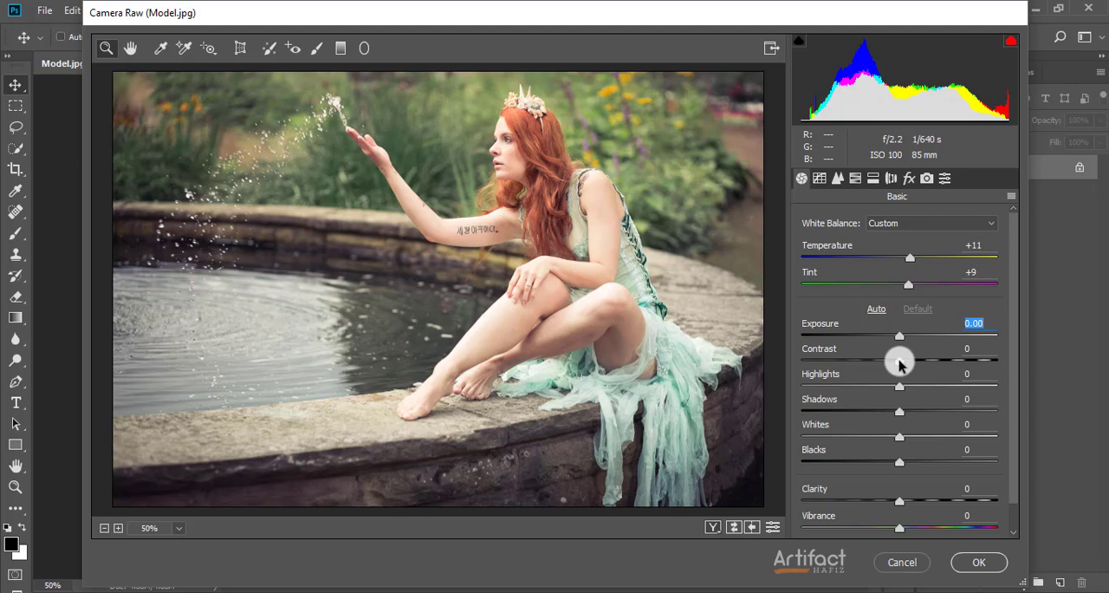
mouse_move(898, 365)
mouse_down()
mouse_move(965, 359)
mouse_move(856, 367)
mouse_move(895, 371)
mouse_move(900, 382)
mouse_up()
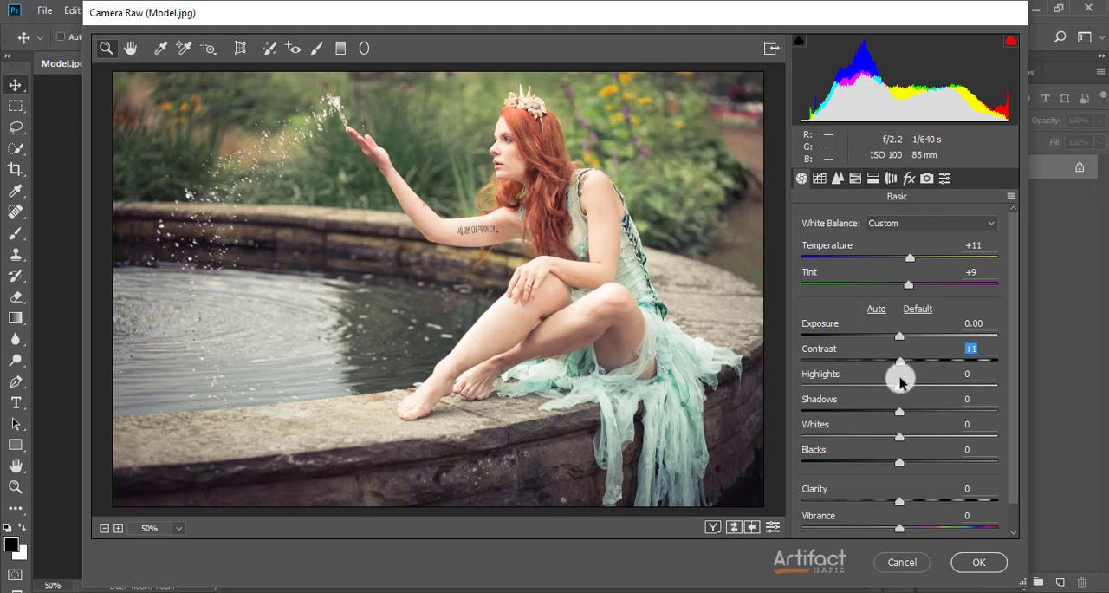
double_click(899, 381)
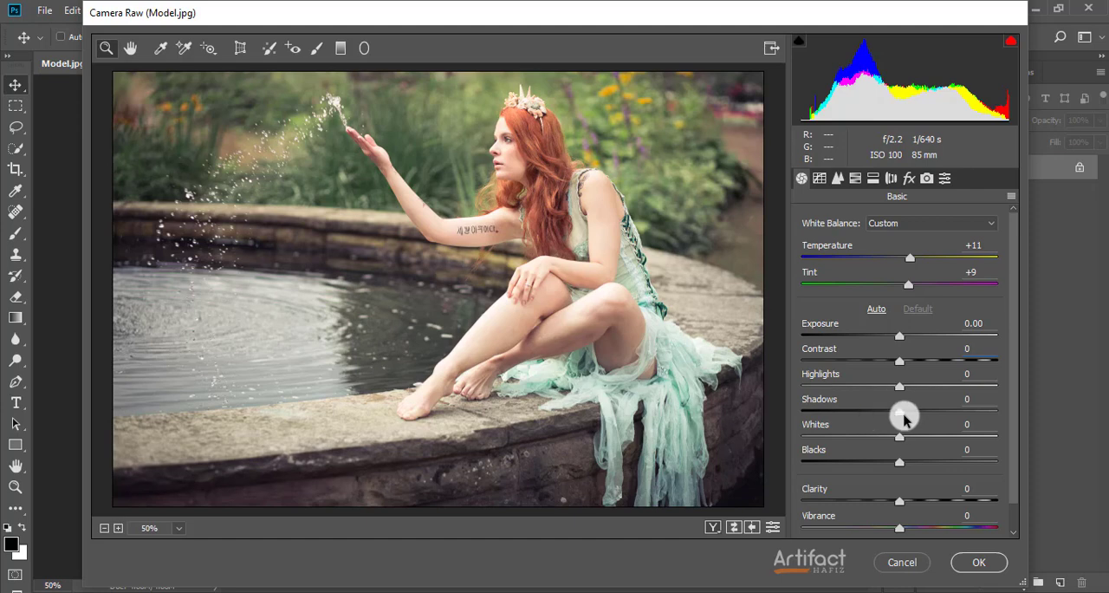
Set the basic Highlights to +30 and the basic Shadows to +12
click(901, 387)
drag(900, 386, 869, 392)
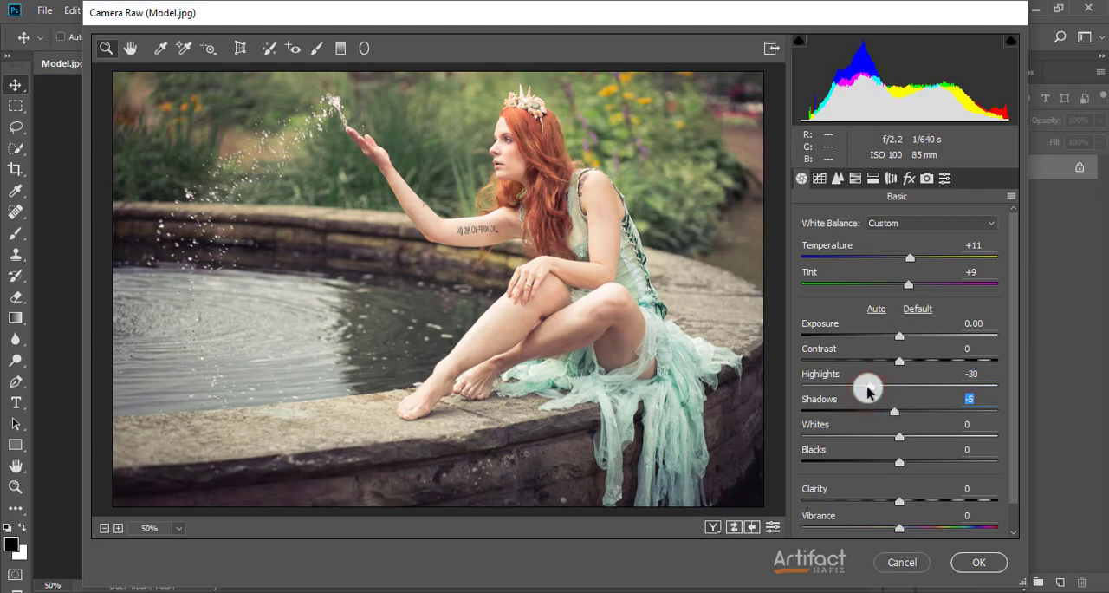
double_click(895, 411)
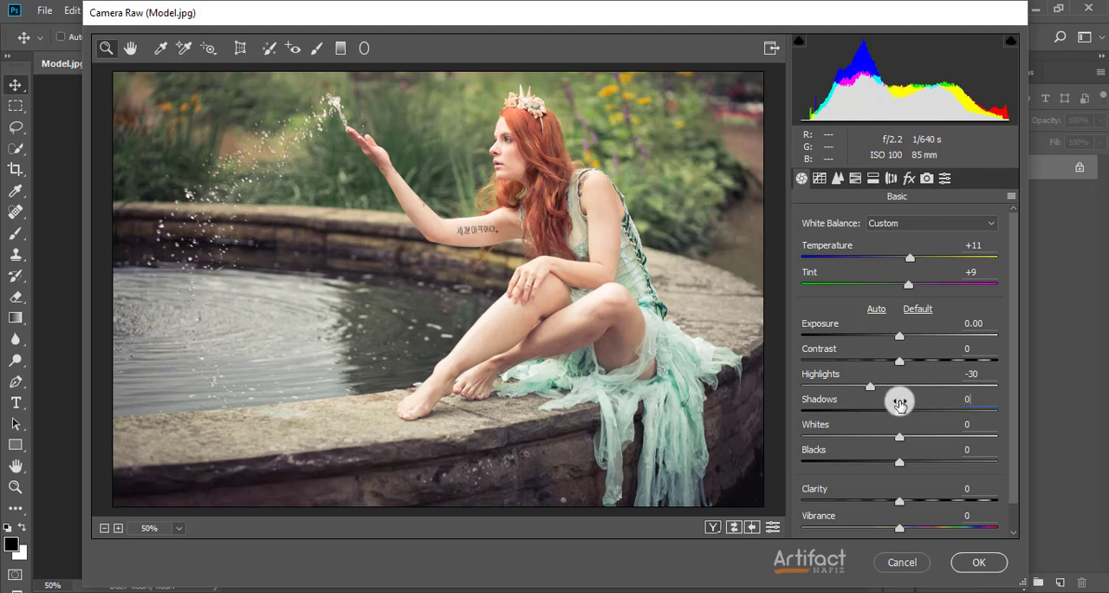
click(873, 390)
drag(873, 390, 872, 391)
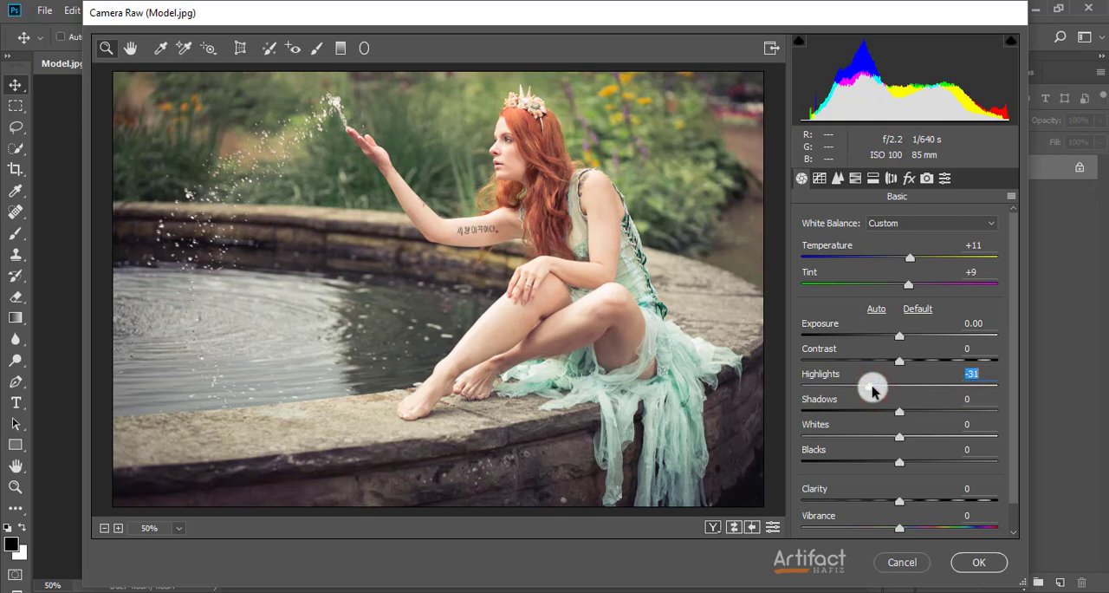
text(30)
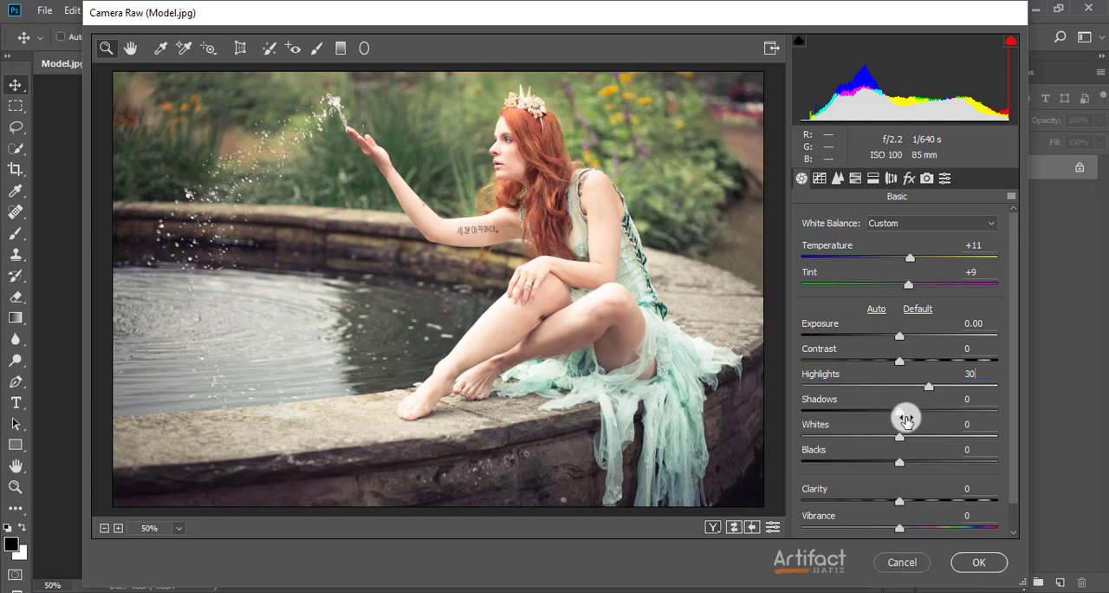
mouse_move(900, 409)
mouse_down()
mouse_move(1011, 402)
mouse_move(812, 398)
mouse_move(911, 414)
mouse_up()
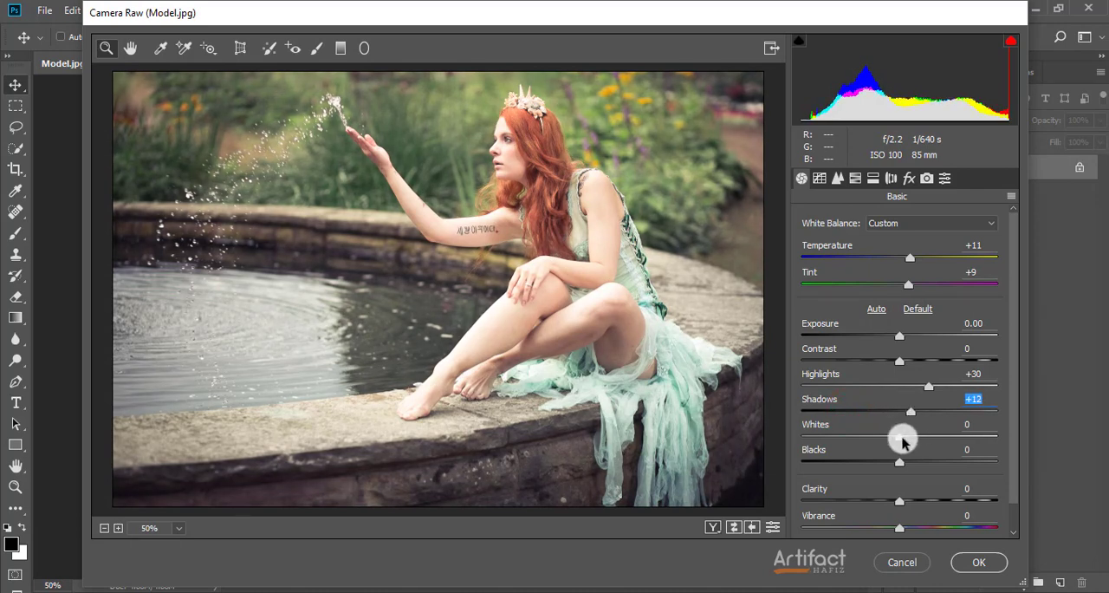
Set the Whites to +11 and the Blacks to -32 in the basic adjustments
drag(902, 442, 957, 442)
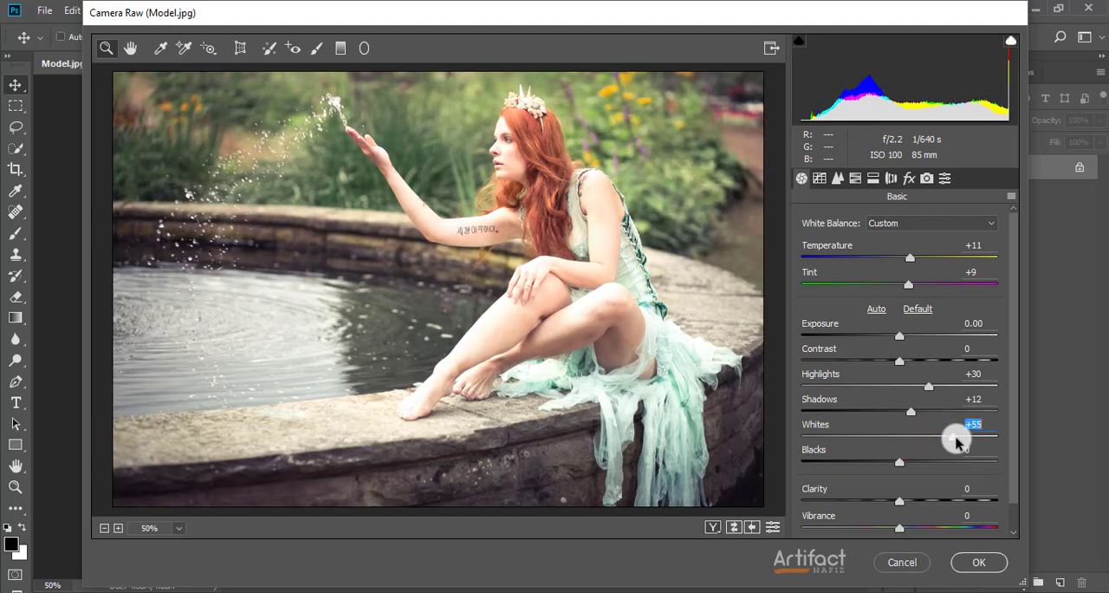
drag(956, 442, 914, 444)
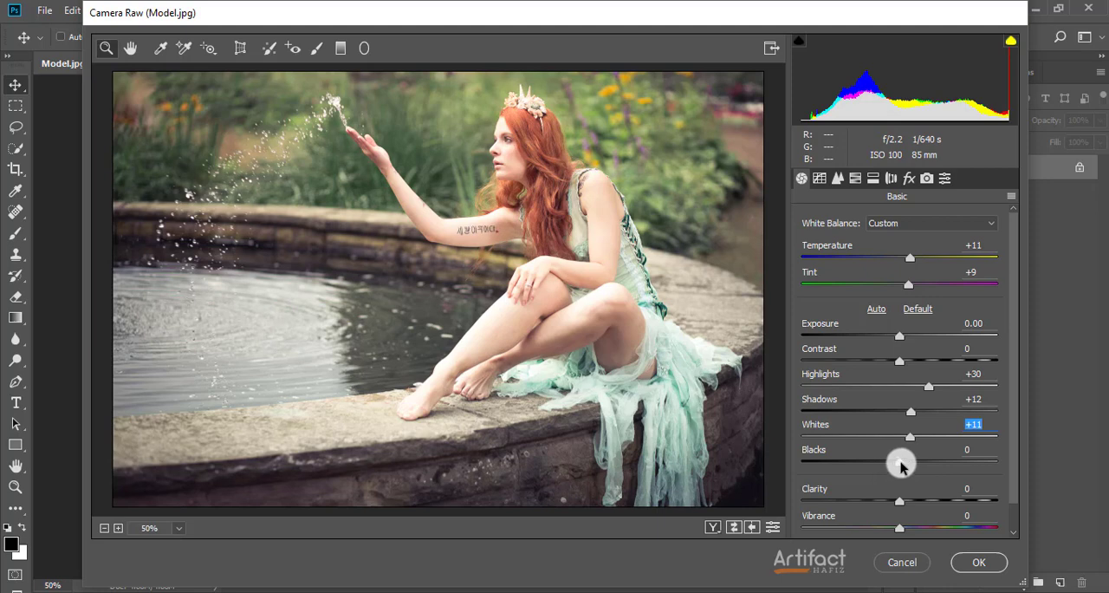
drag(899, 466, 823, 468)
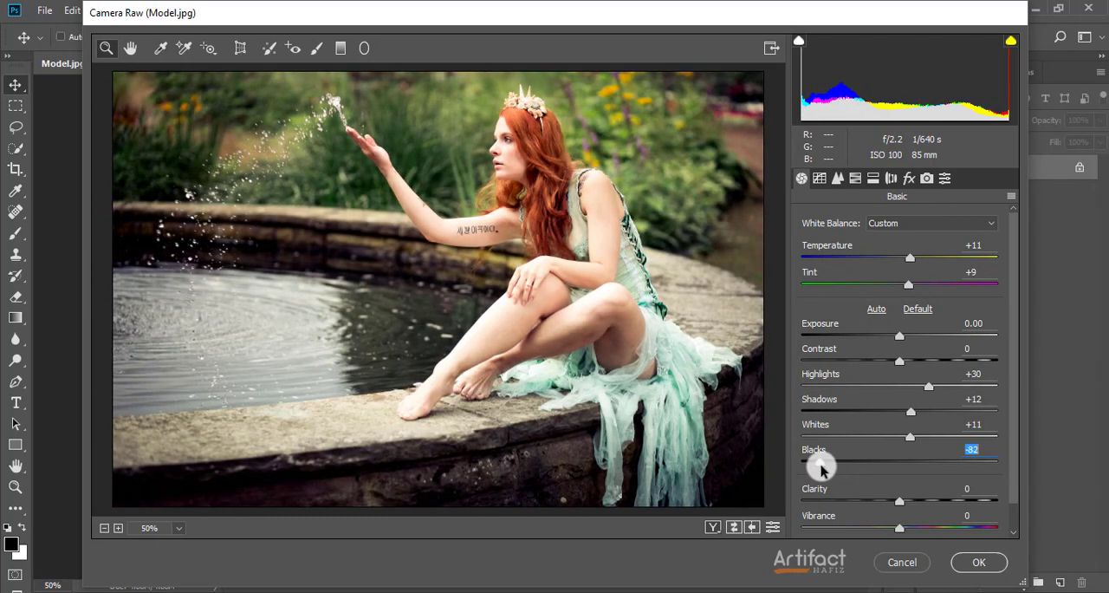
drag(821, 467, 873, 482)
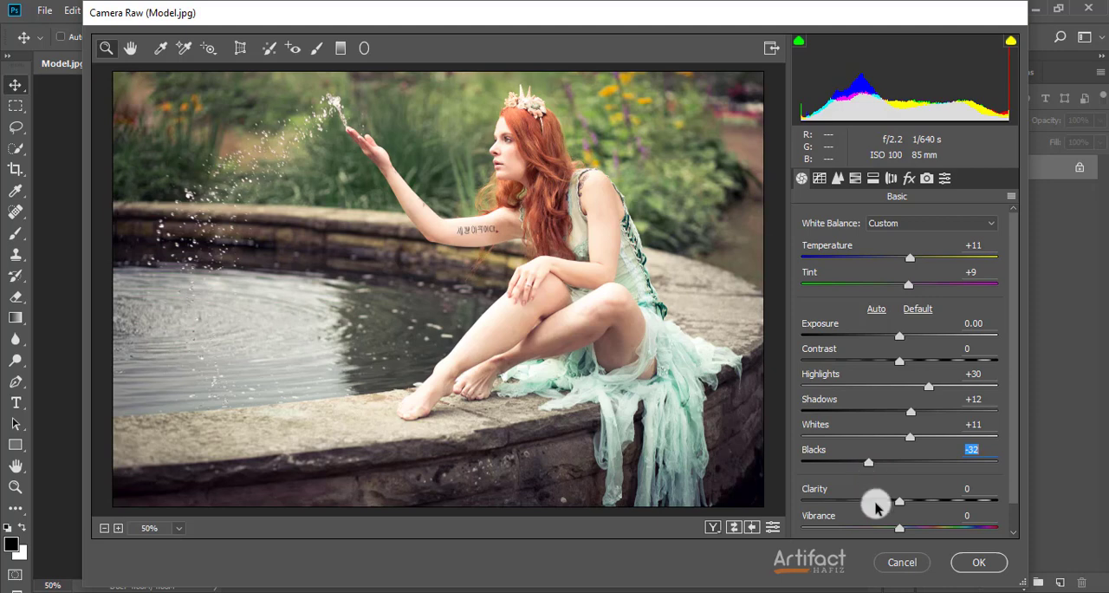
Adjust the photo's presence settings to Clarity +11, Vibrance +10 and Saturation -2
scroll(901, 481, down, 1)
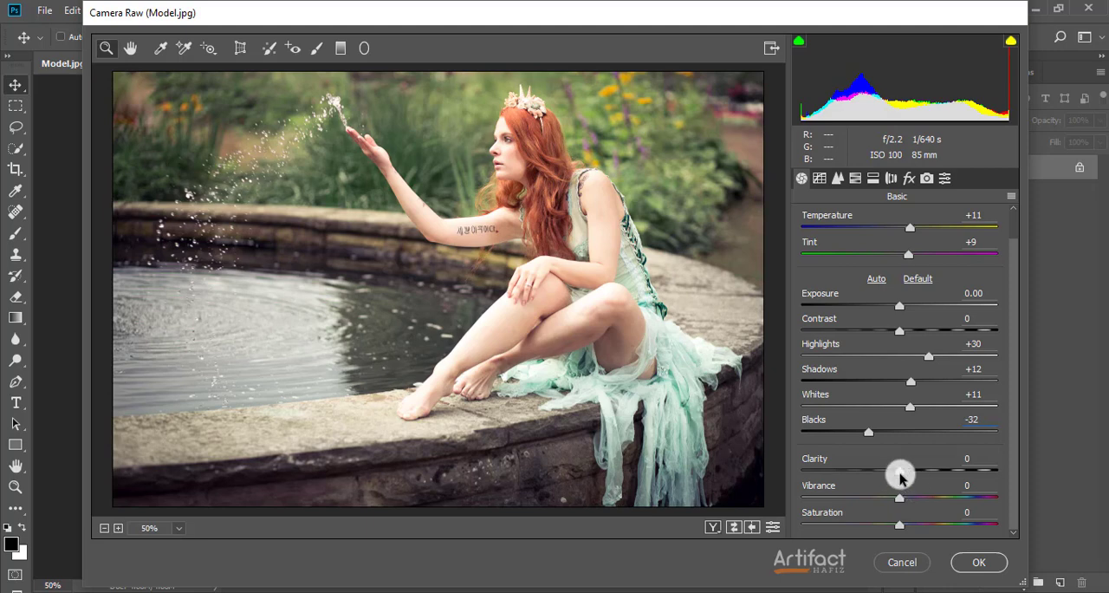
drag(900, 473, 912, 498)
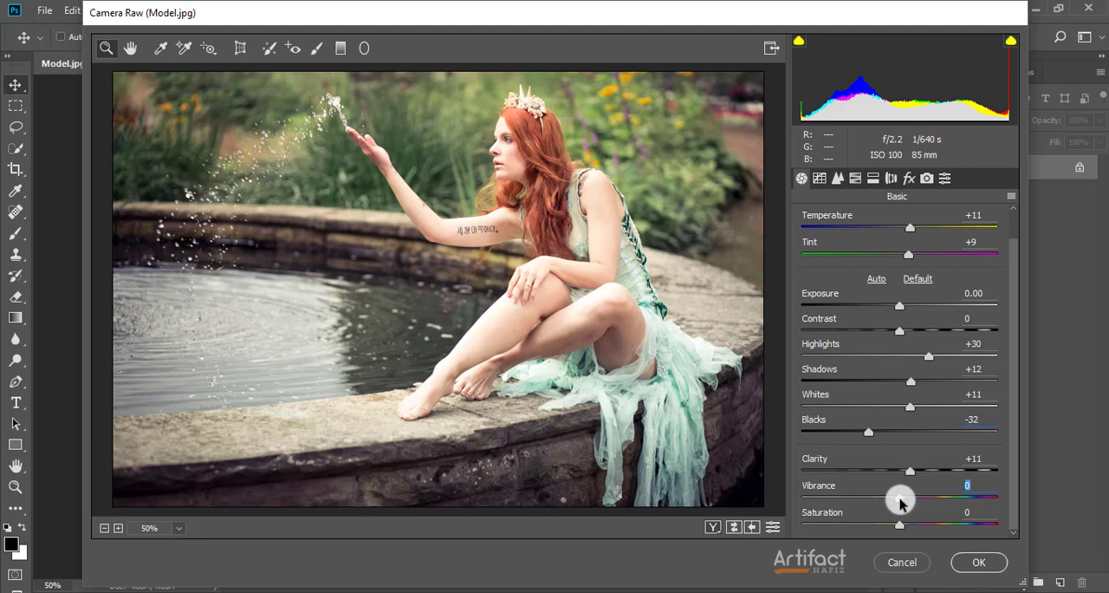
mouse_move(899, 500)
mouse_down()
mouse_move(1002, 493)
mouse_move(795, 497)
mouse_move(909, 497)
mouse_up()
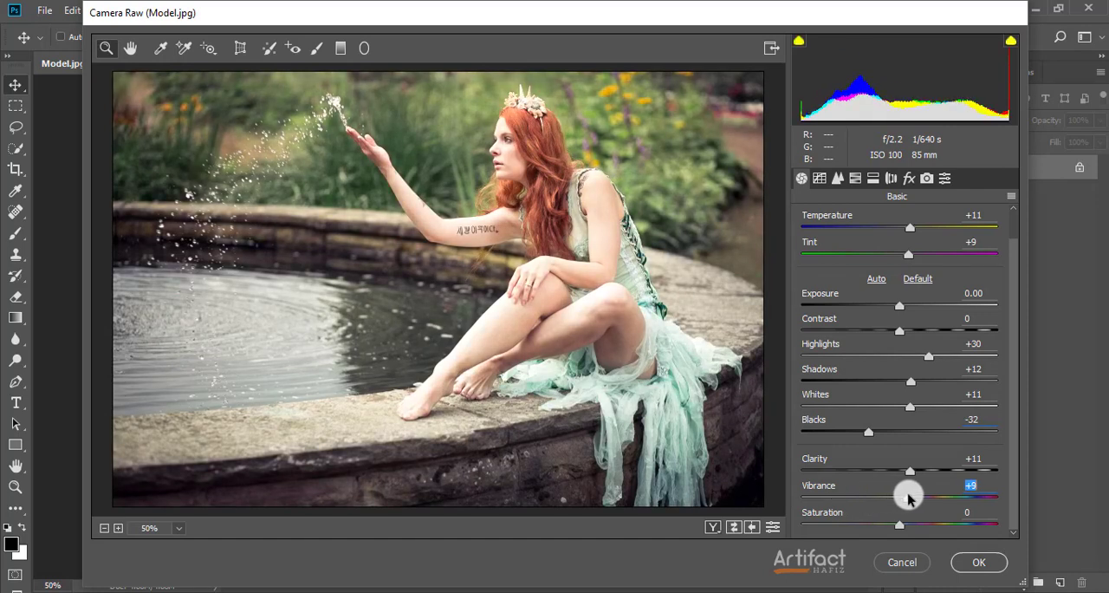
drag(909, 496, 910, 497)
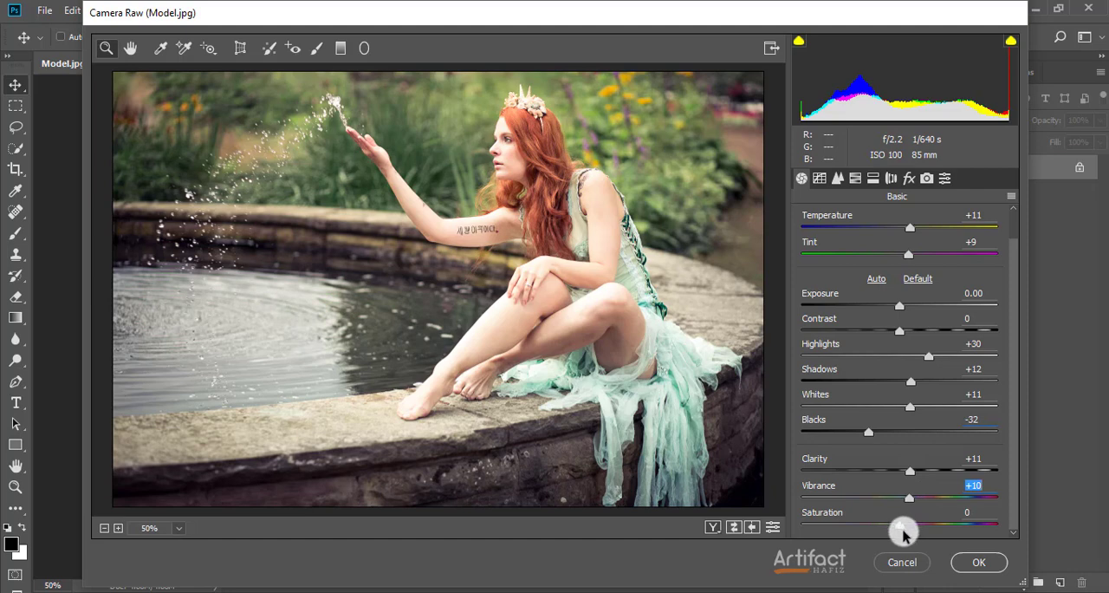
drag(901, 525, 898, 551)
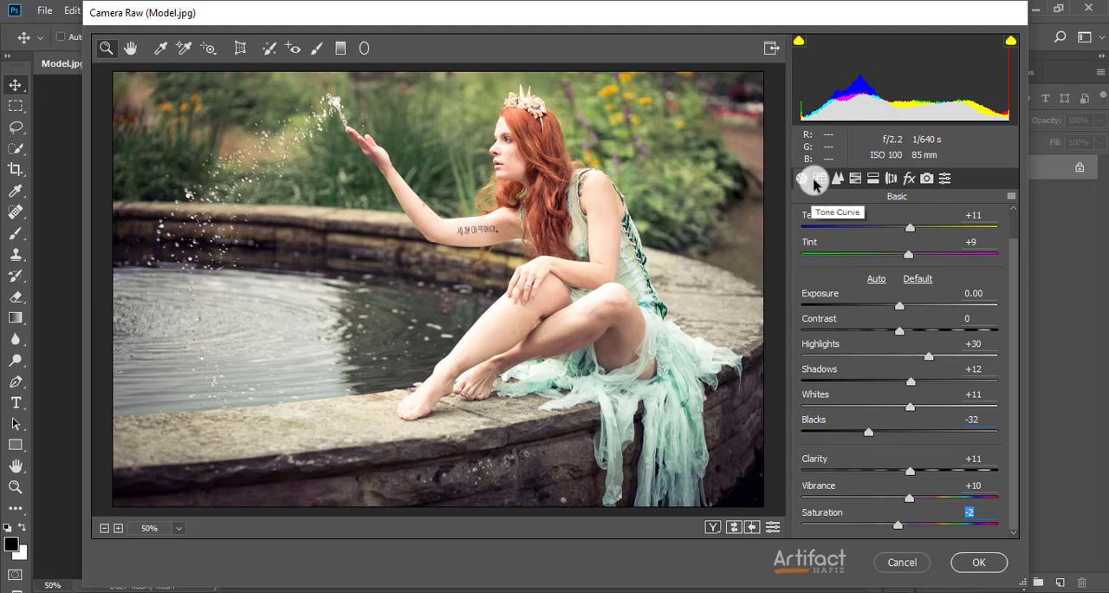
Set Highlights to -11 and Lights to 0 in the parametric tone curve
click(819, 178)
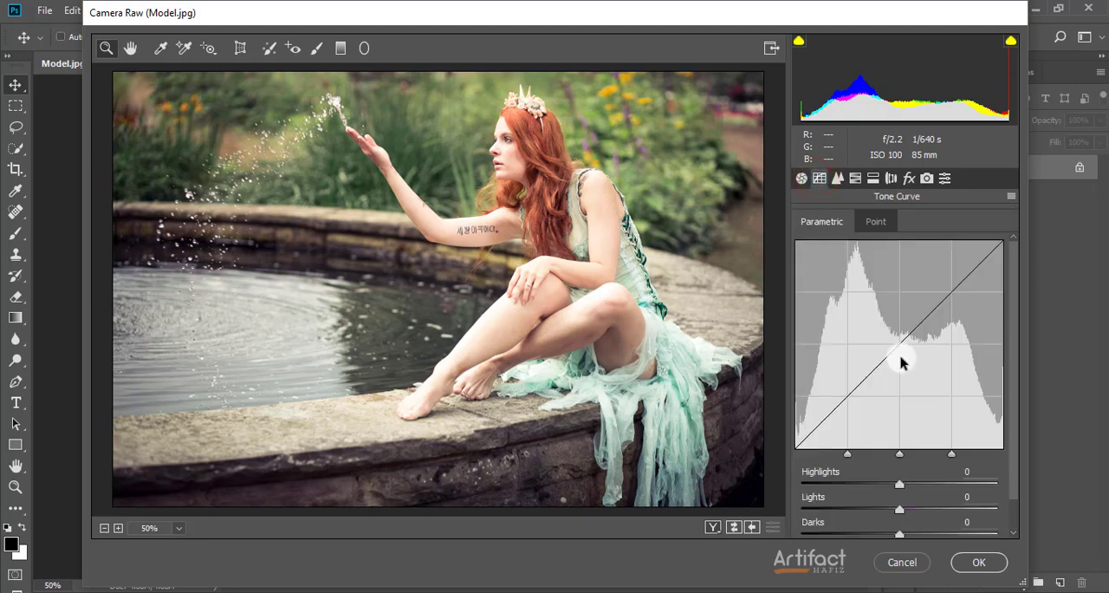
scroll(899, 360, down, 1)
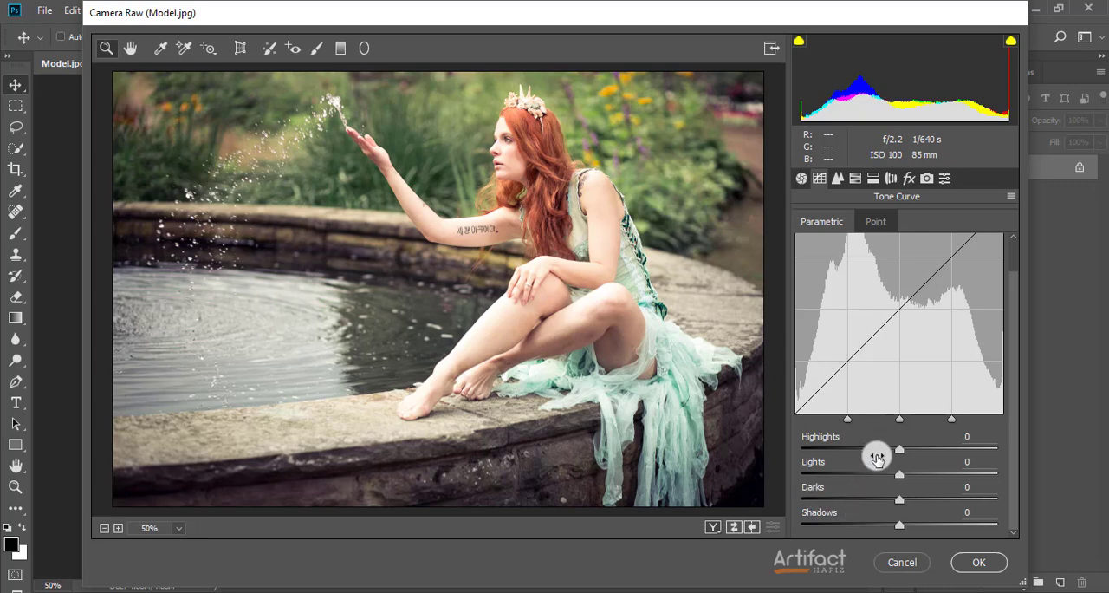
mouse_move(899, 449)
mouse_down()
mouse_move(973, 446)
mouse_move(804, 446)
mouse_move(890, 447)
mouse_up()
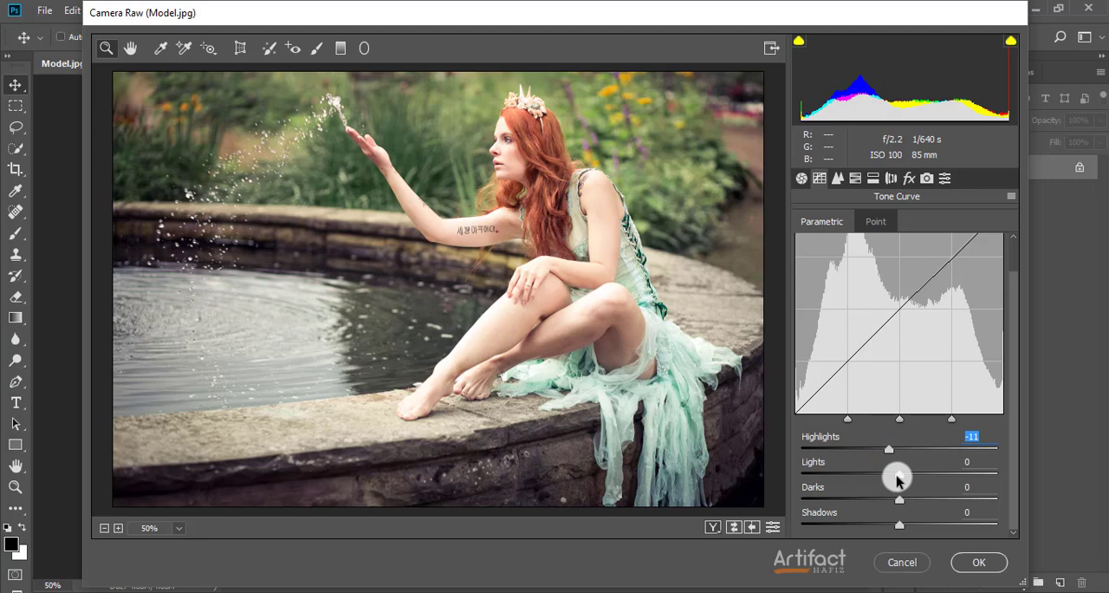
mouse_move(898, 476)
mouse_down()
mouse_move(934, 475)
mouse_move(897, 482)
mouse_up()
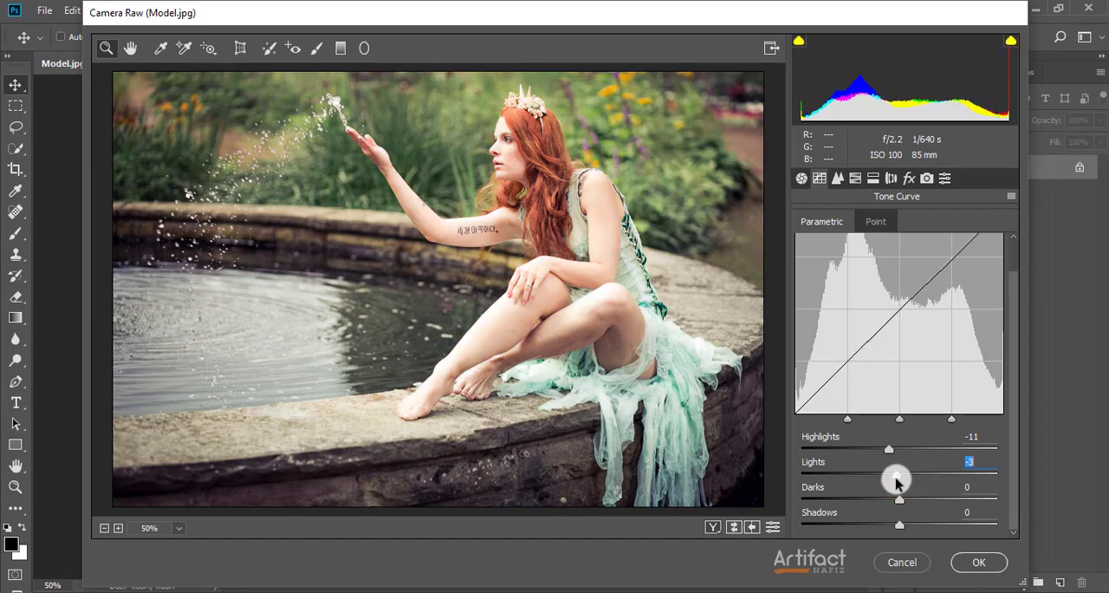
double_click(897, 482)
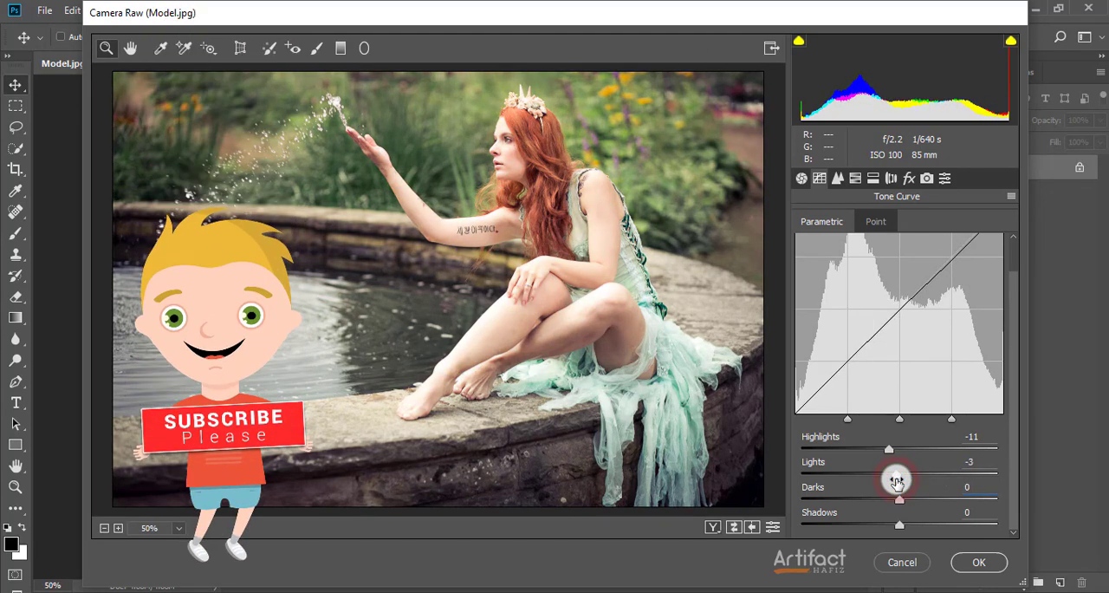
Set Darks to -14 and Shadows to +28 in the parametric tone curve
mouse_move(898, 503)
mouse_down()
mouse_move(839, 501)
mouse_move(968, 492)
mouse_move(872, 492)
mouse_move(884, 493)
mouse_up()
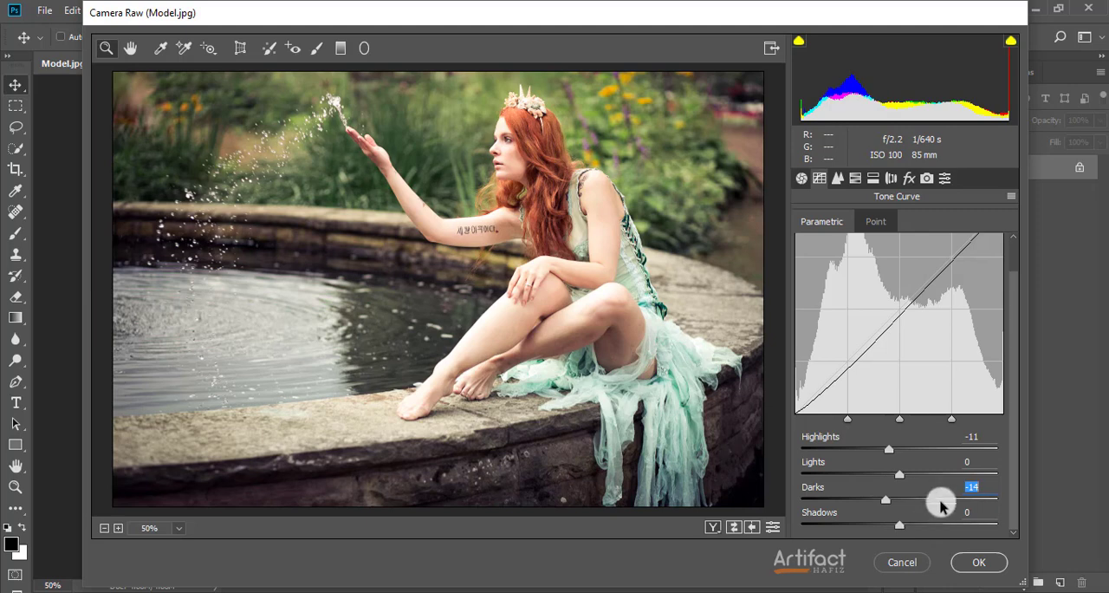
drag(954, 510, 872, 513)
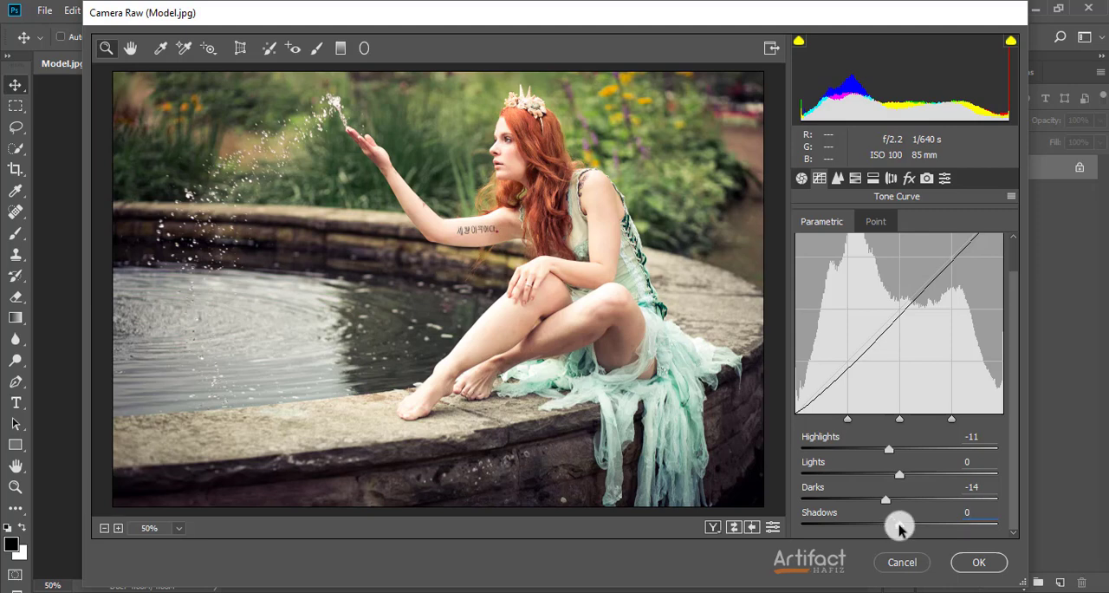
drag(901, 525, 927, 535)
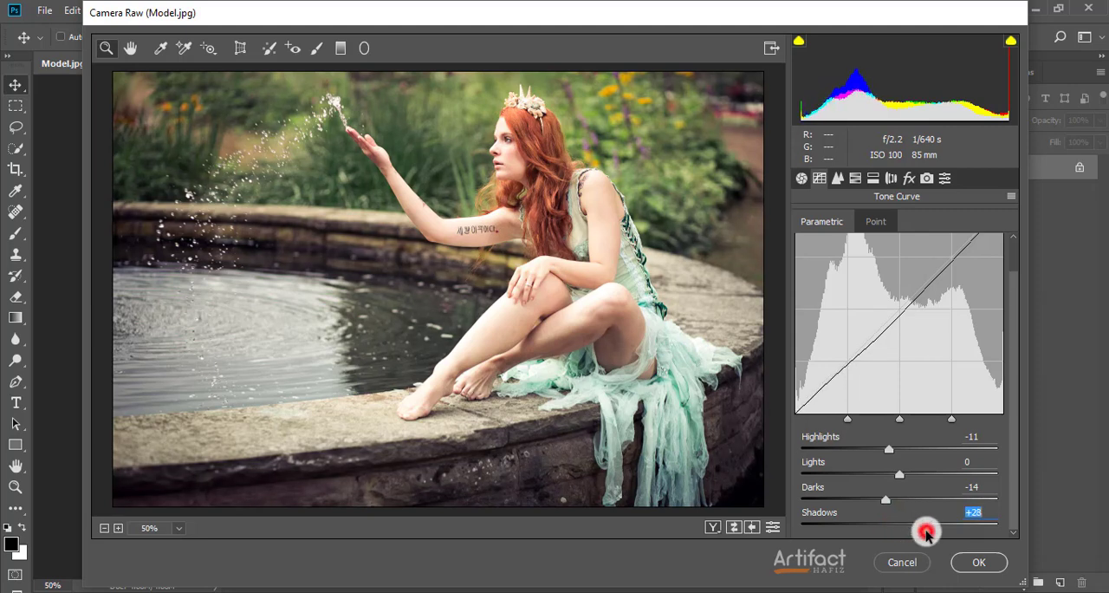
Add a midpoint to the blue channel's point tone curve with Input 133 and Output 125
click(871, 225)
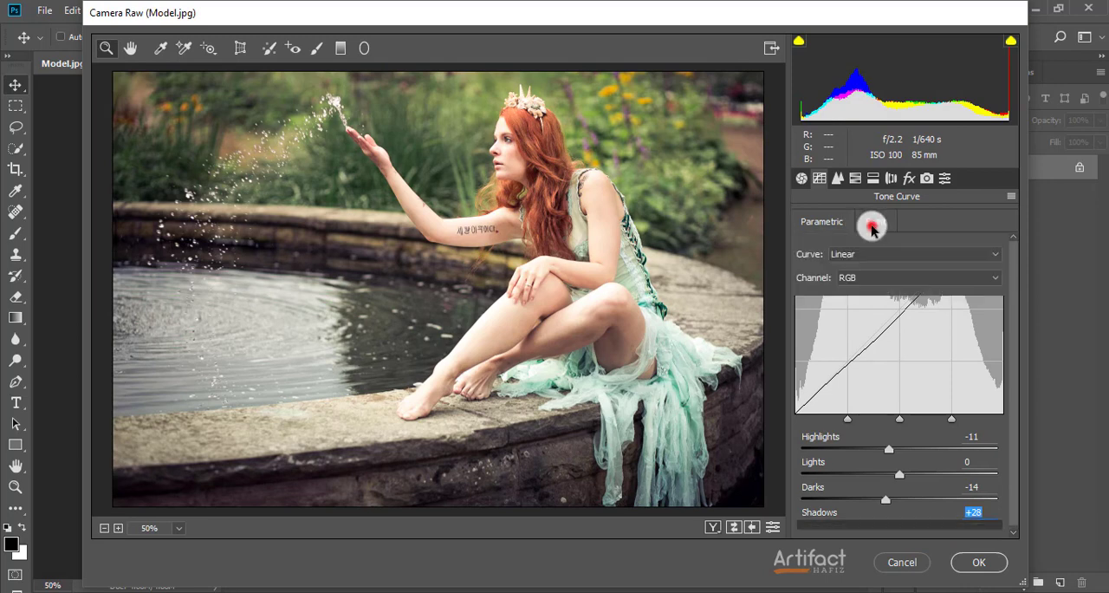
click(873, 281)
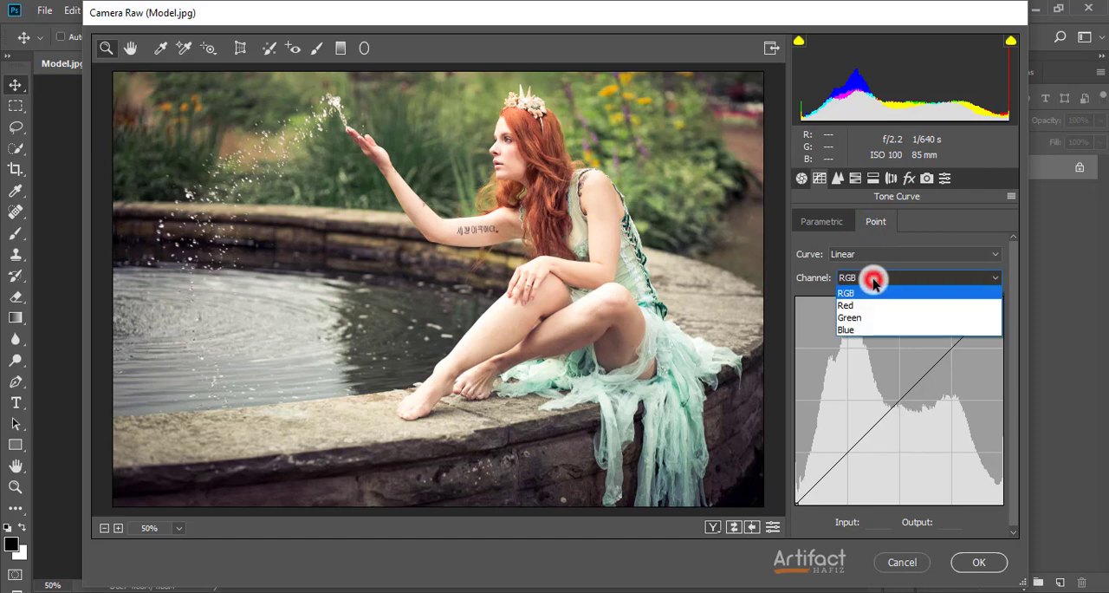
click(871, 330)
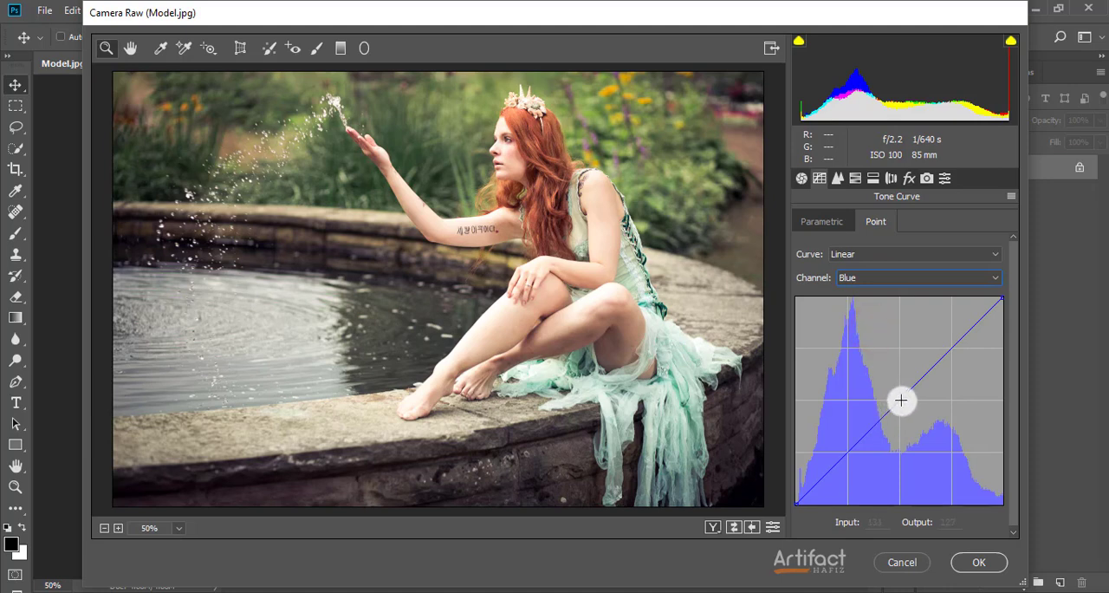
click(902, 401)
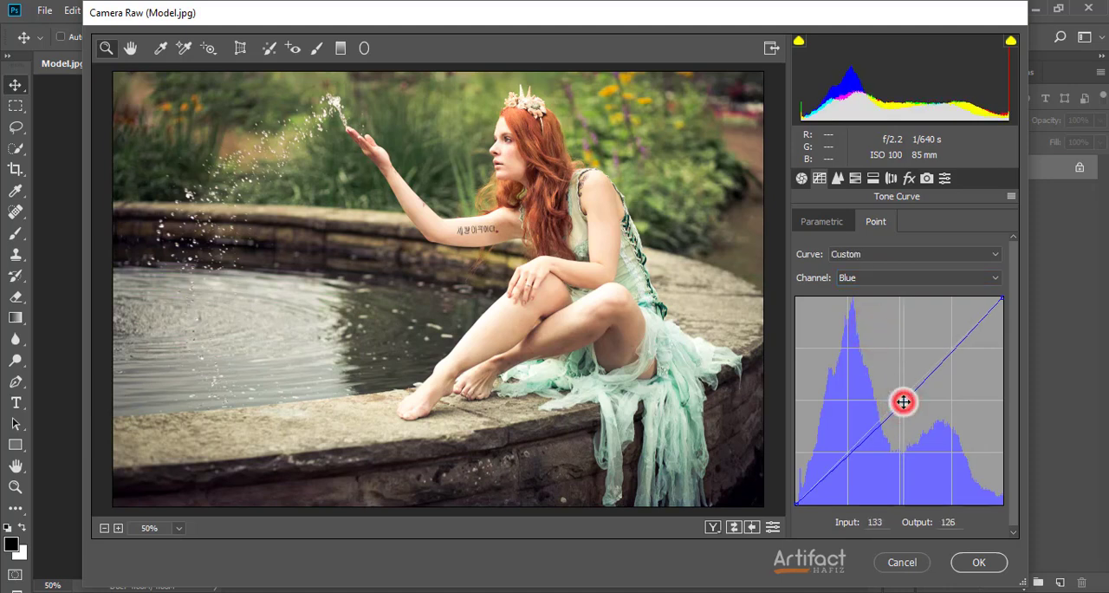
drag(903, 401, 903, 402)
Add a midpoint to the green channel's point tone curve with Input 130 and Output 128
click(874, 277)
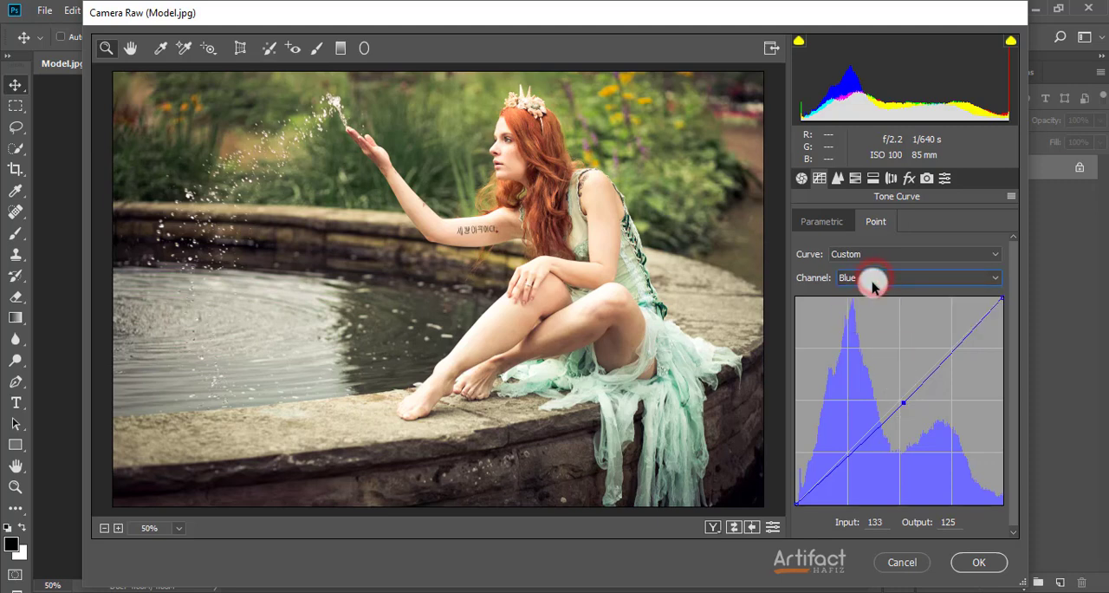
click(872, 303)
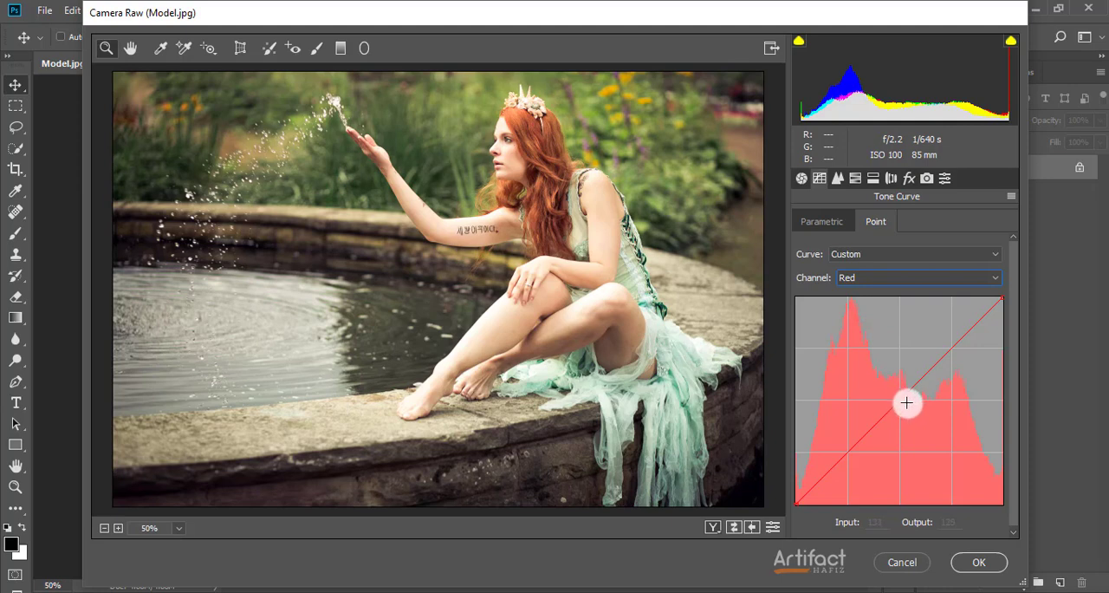
click(873, 279)
click(882, 317)
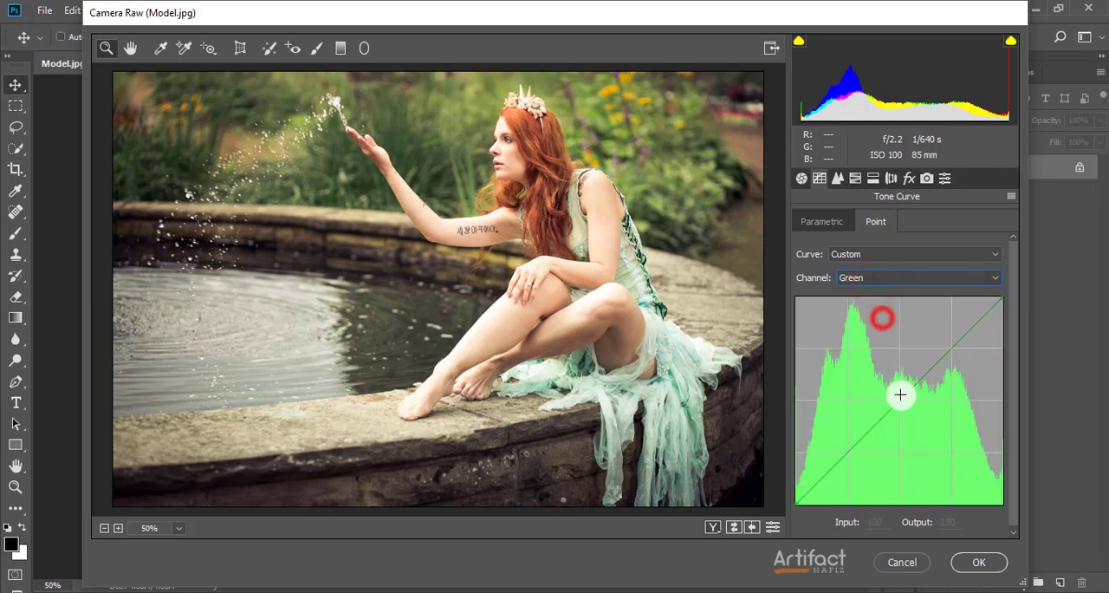
drag(900, 394, 901, 400)
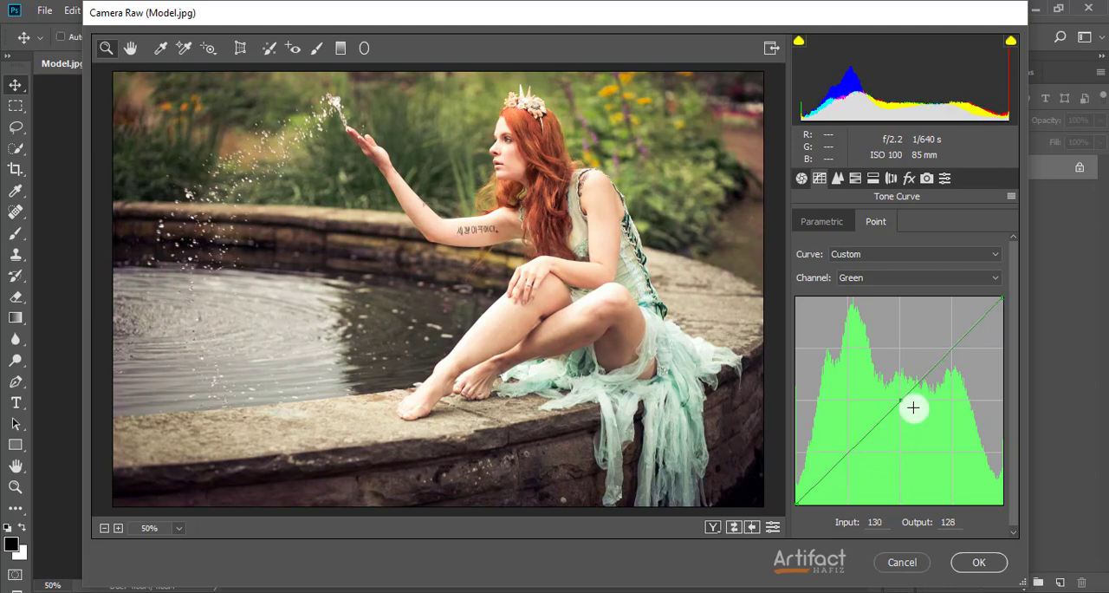
Set the HSL saturation to Reds +19, Oranges +19, Yellows +28 and Greens -33
click(836, 180)
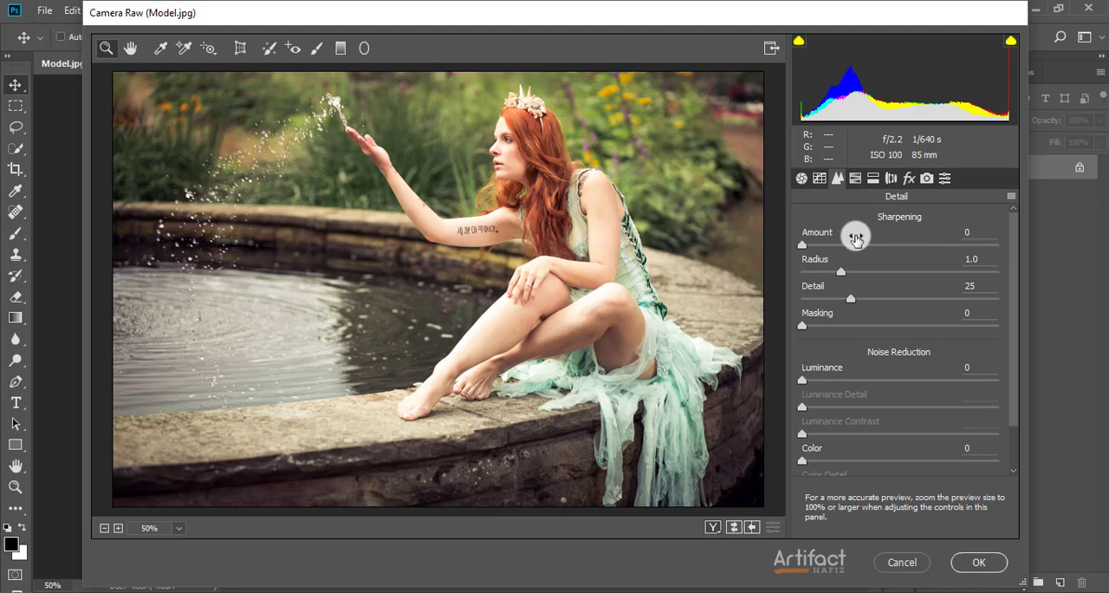
click(855, 179)
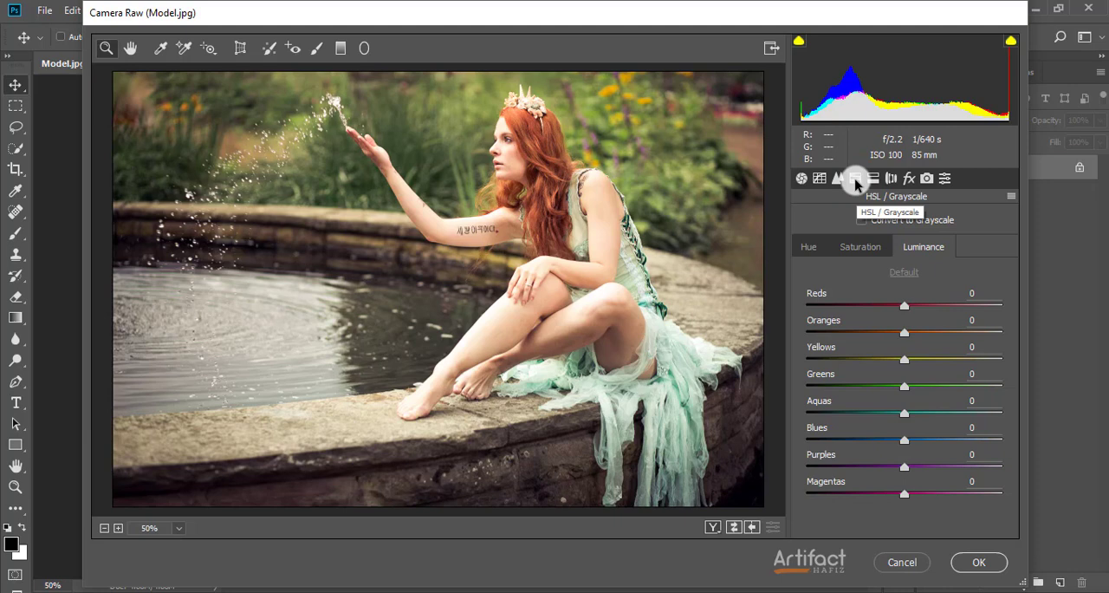
click(858, 246)
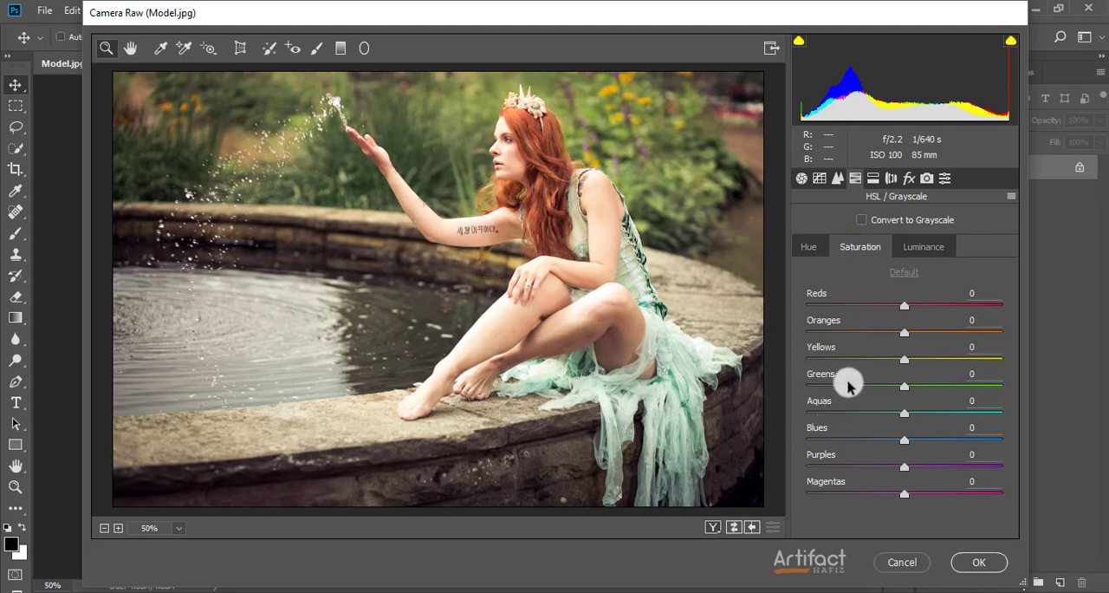
drag(904, 365, 928, 366)
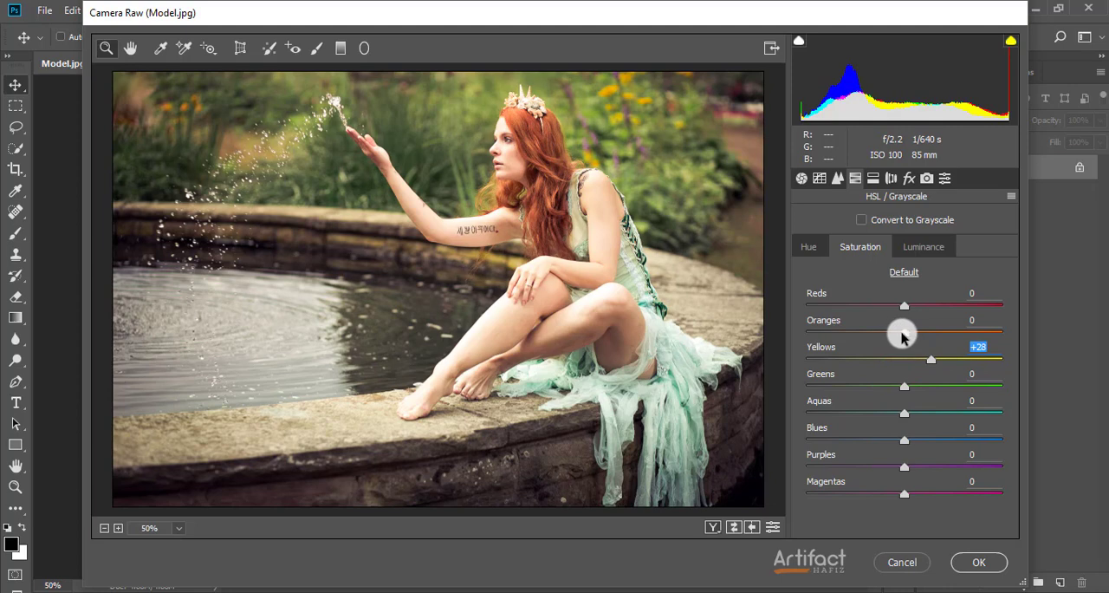
mouse_move(905, 334)
mouse_down()
mouse_move(944, 339)
mouse_move(888, 340)
mouse_move(923, 342)
mouse_up()
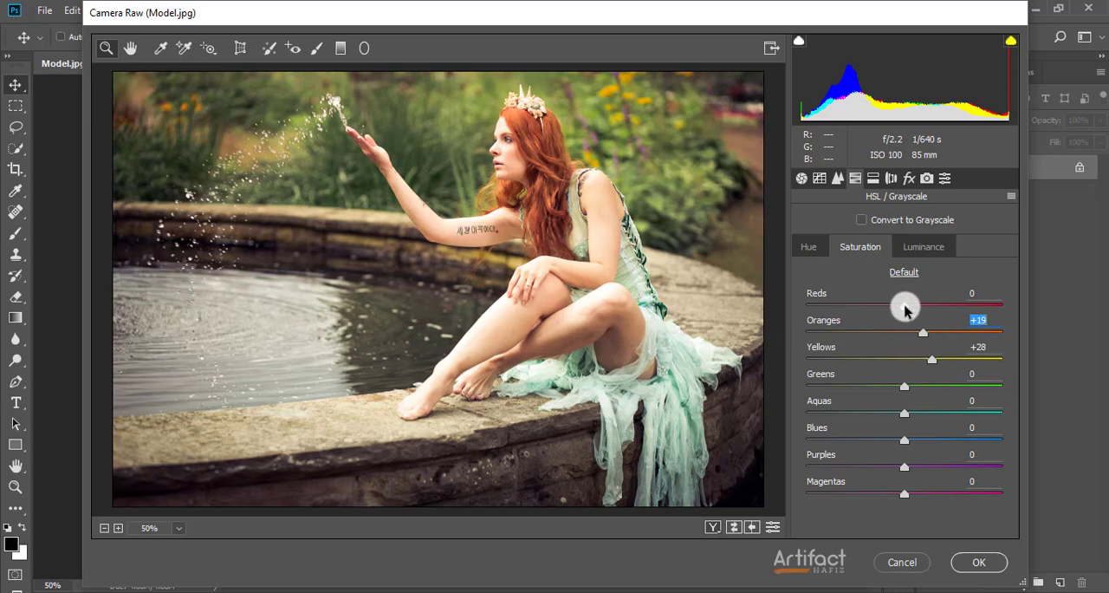
drag(904, 306, 924, 326)
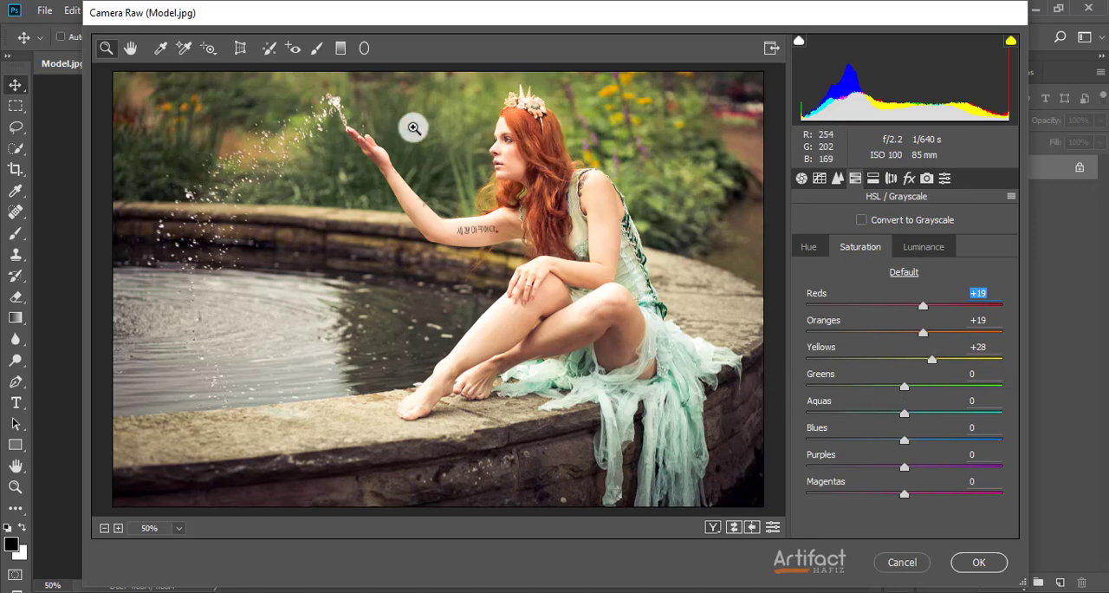
drag(904, 386, 872, 401)
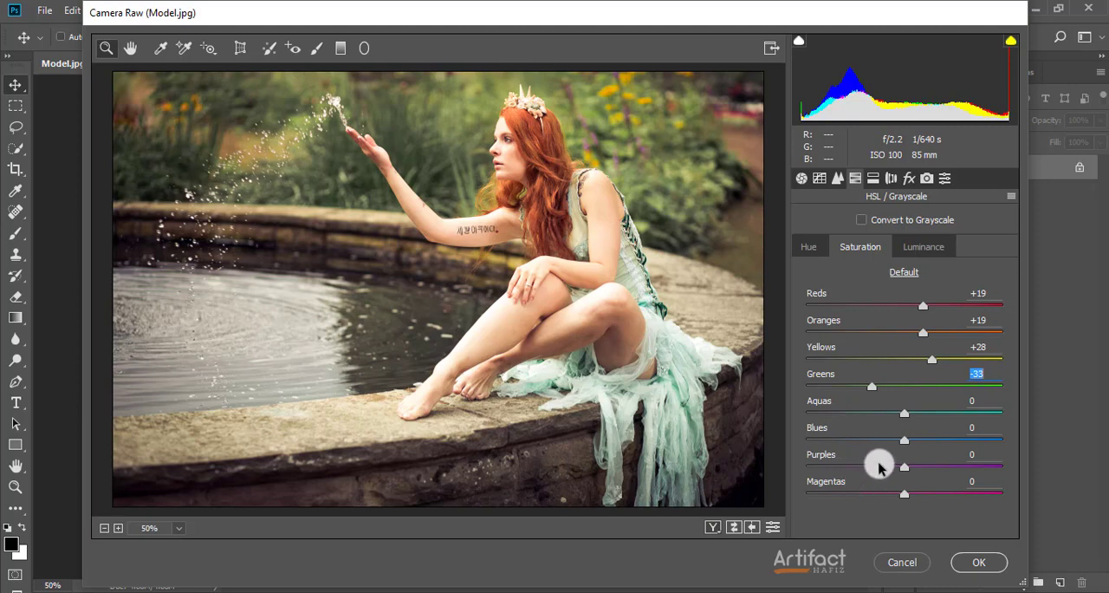
Set the HSL hue to Reds -9, Oranges -21, Yellows -31 and Greens -65
click(812, 250)
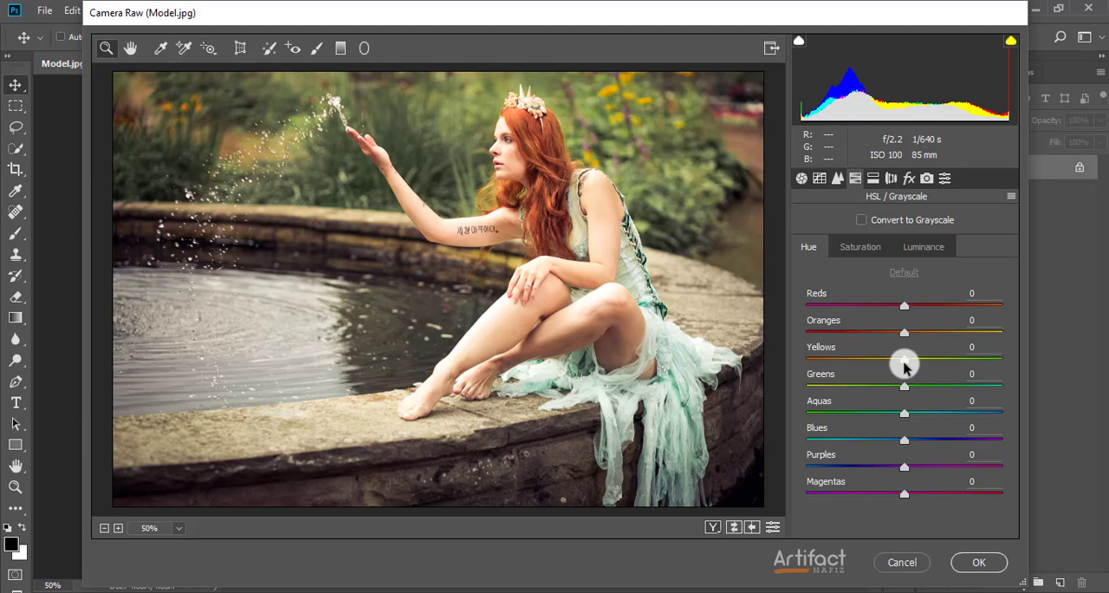
drag(905, 362, 868, 378)
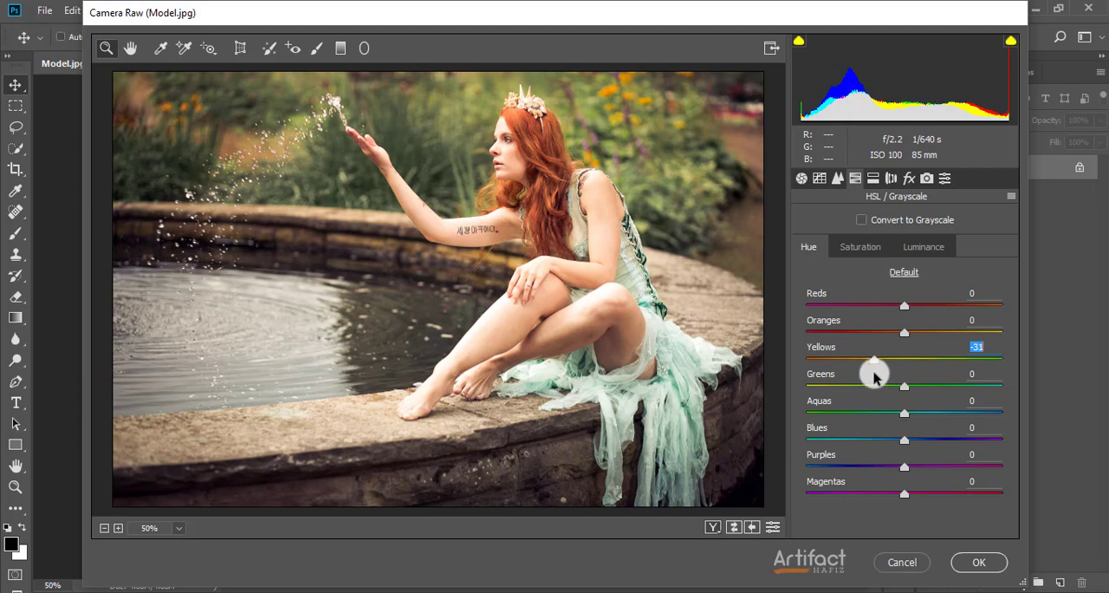
drag(905, 338, 880, 343)
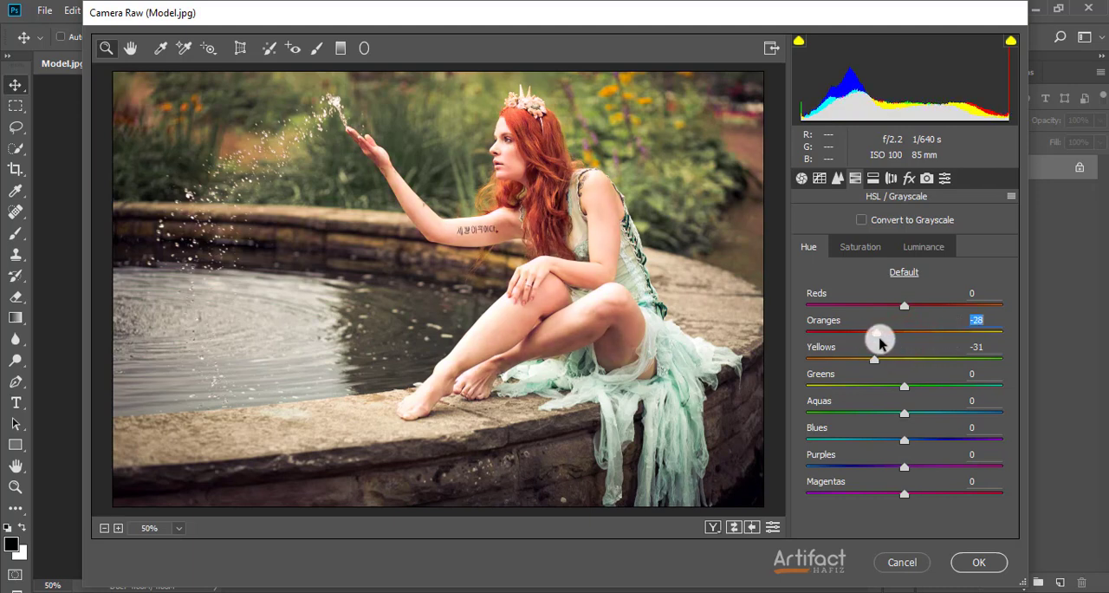
click(886, 343)
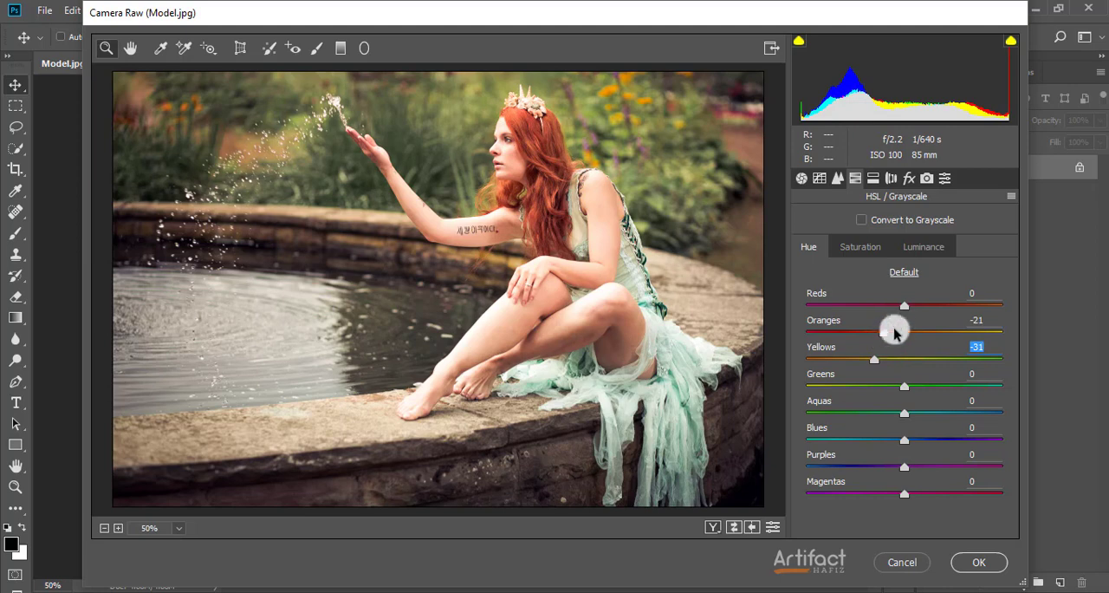
mouse_move(903, 309)
mouse_down()
mouse_move(864, 310)
mouse_move(896, 313)
mouse_up()
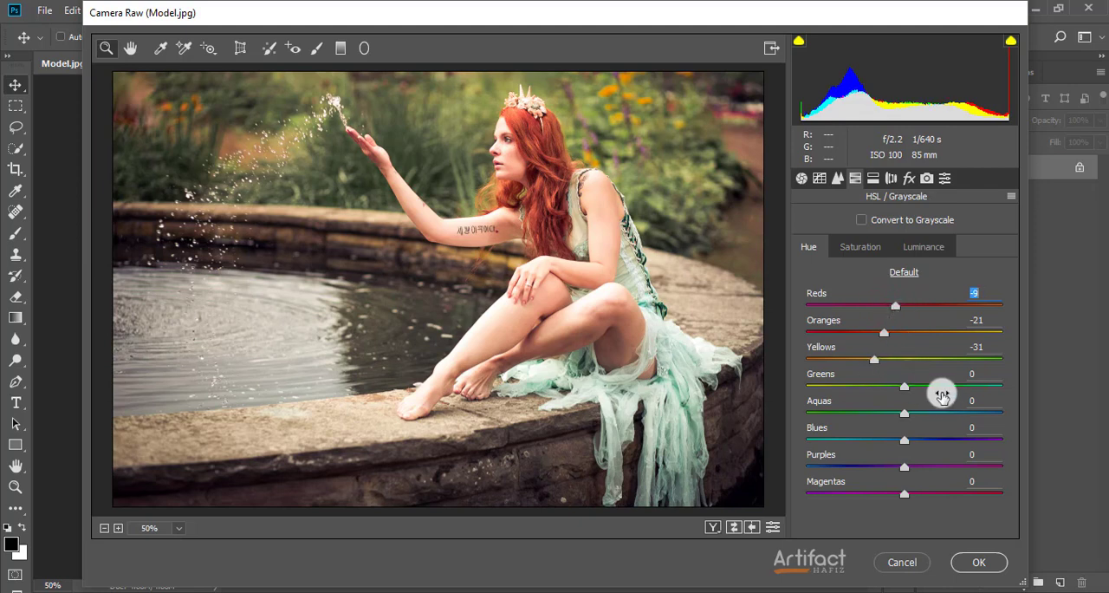
click(919, 377)
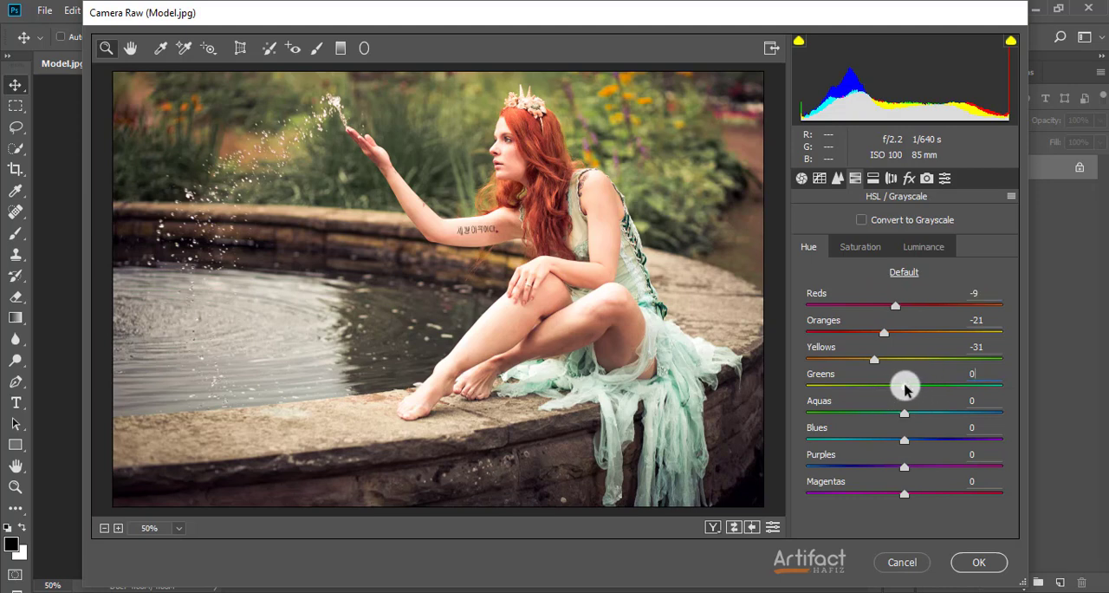
drag(904, 385, 841, 392)
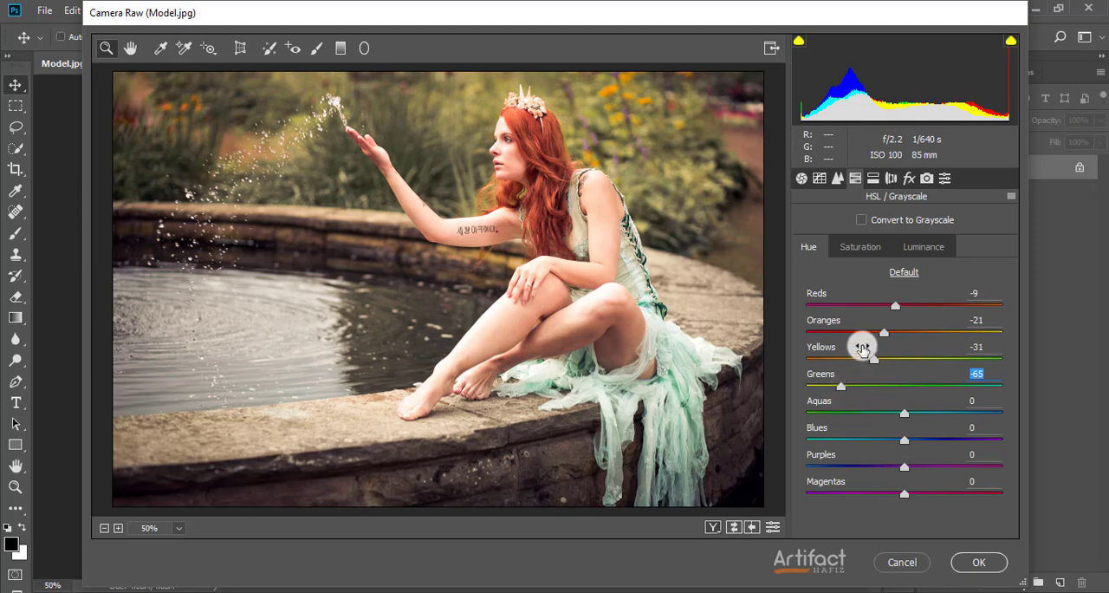
Set the HSL luminance to Reds +23, Yellows +1 and Greens -28
click(932, 249)
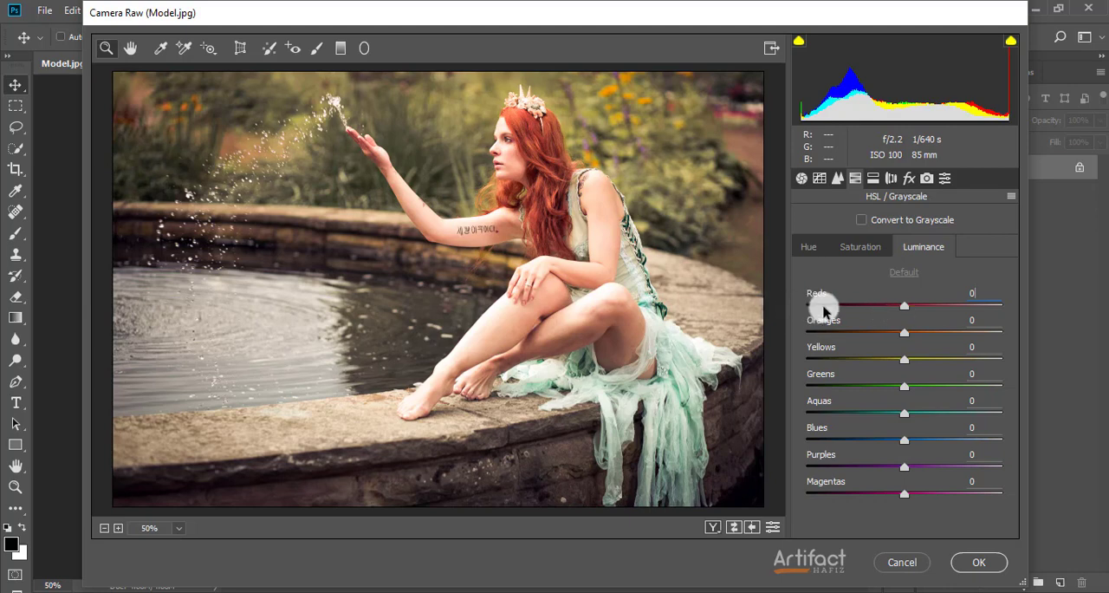
drag(901, 304, 929, 319)
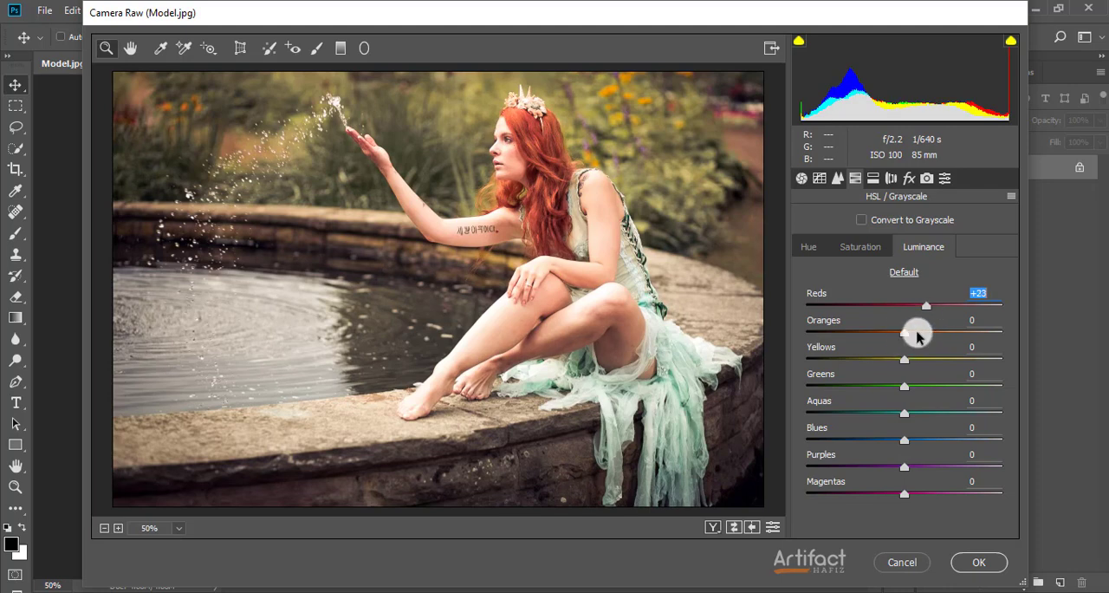
drag(904, 332, 905, 372)
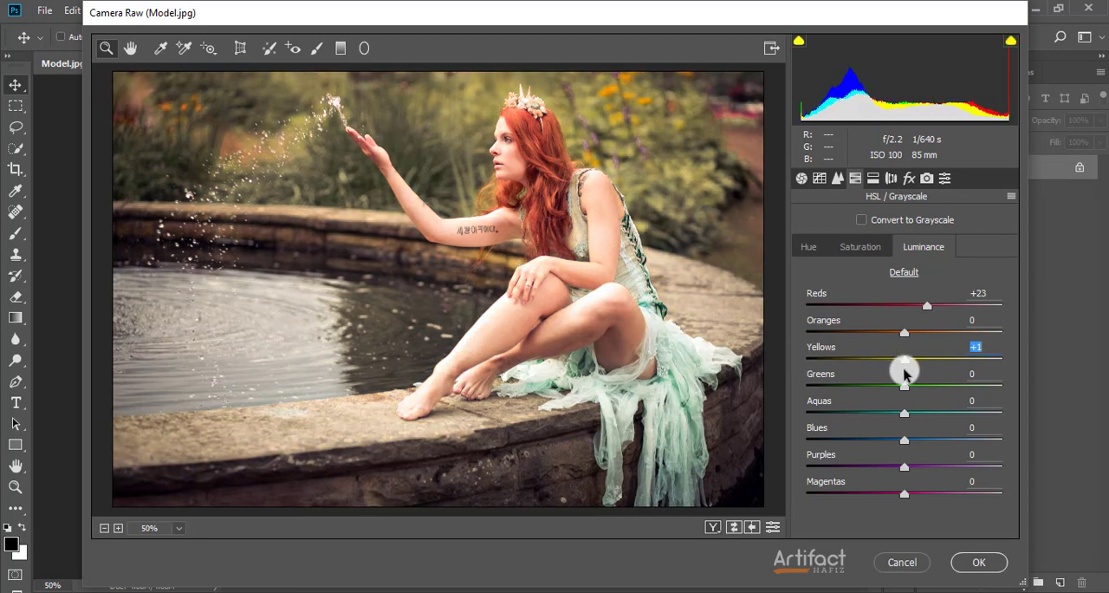
click(904, 374)
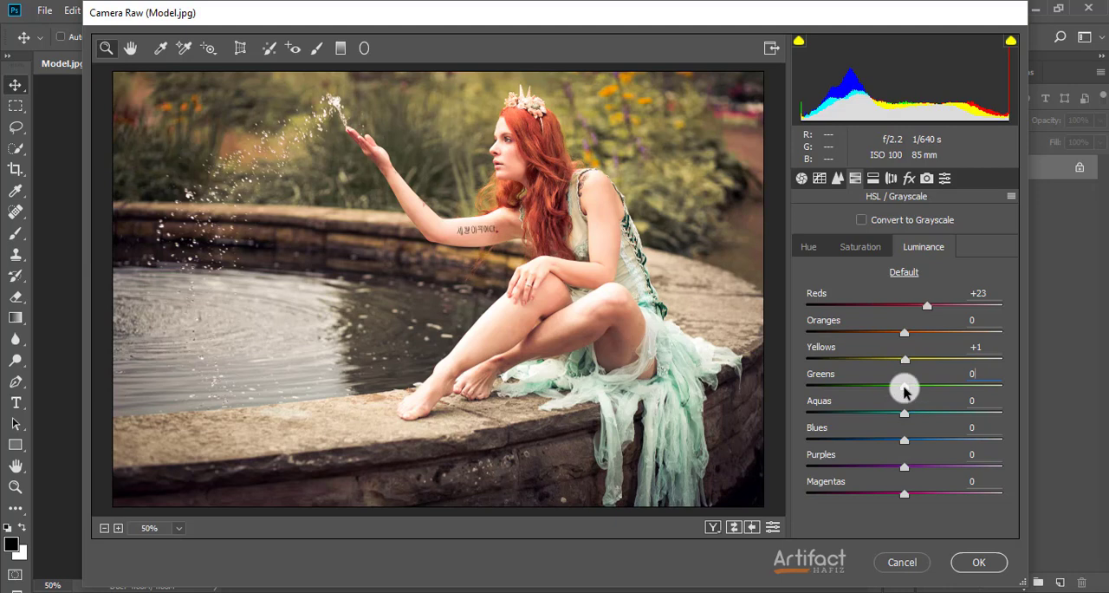
drag(903, 390, 878, 392)
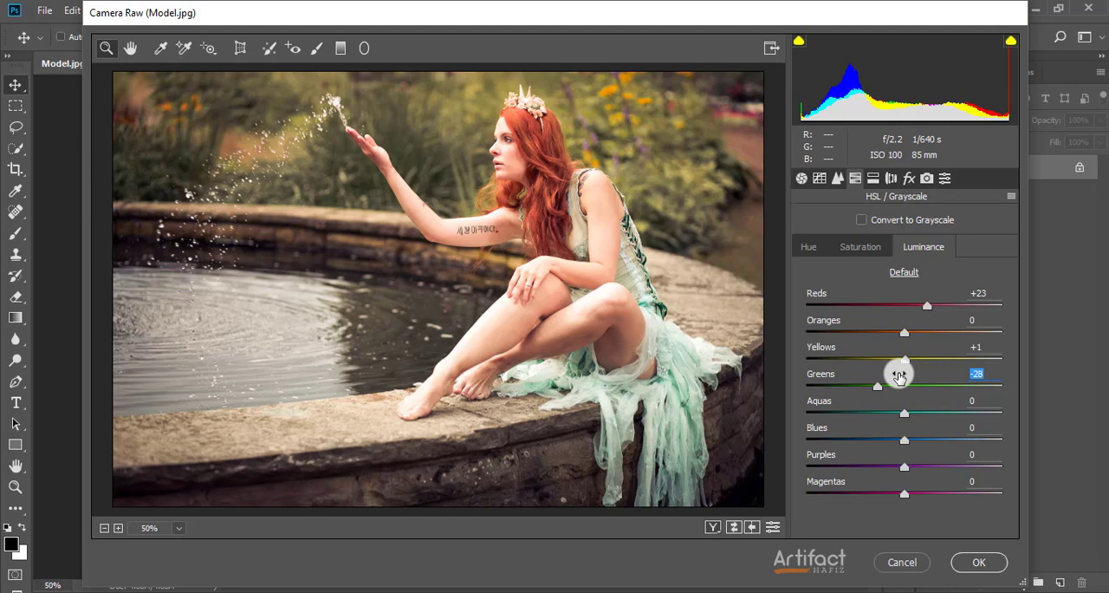
Add a post-crop vignette with Amount -26, Midpoint 60 and Feather 75, and apply all Camera Raw adjustments to the photo
click(872, 179)
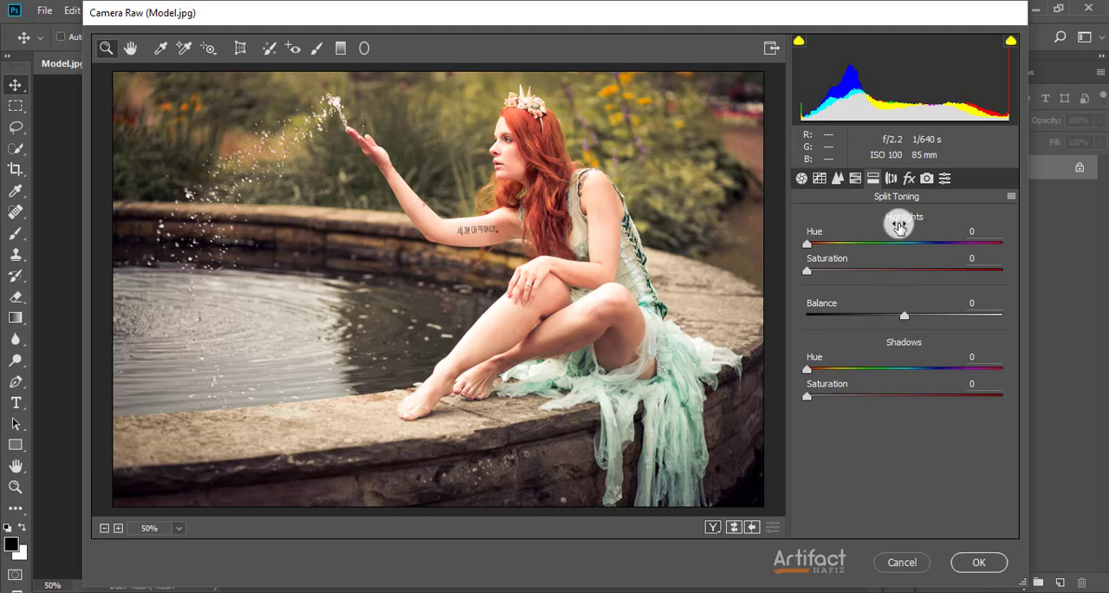
click(891, 180)
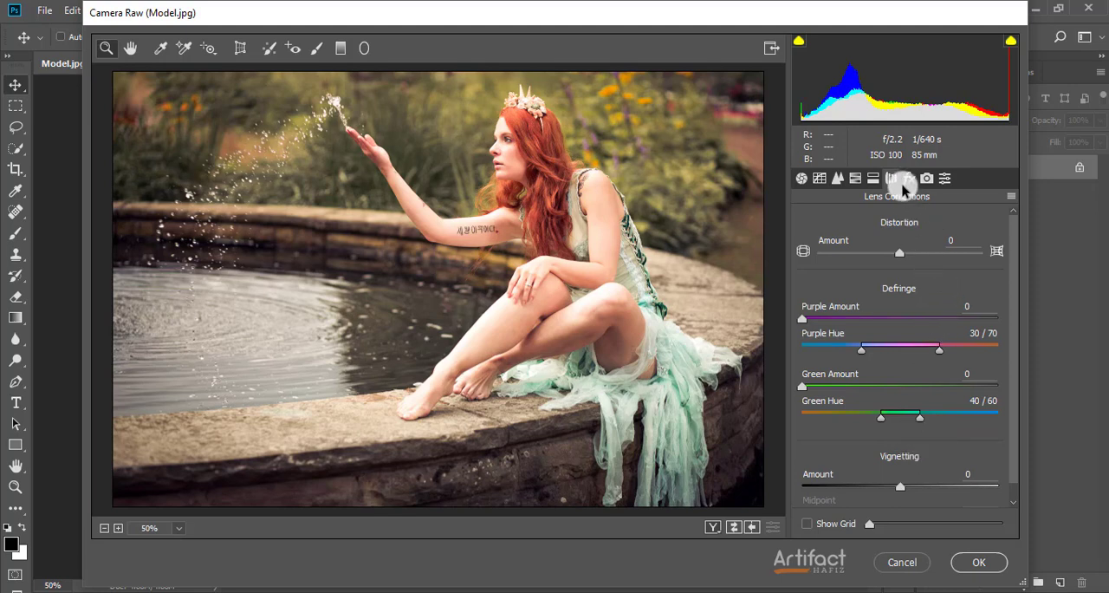
click(908, 180)
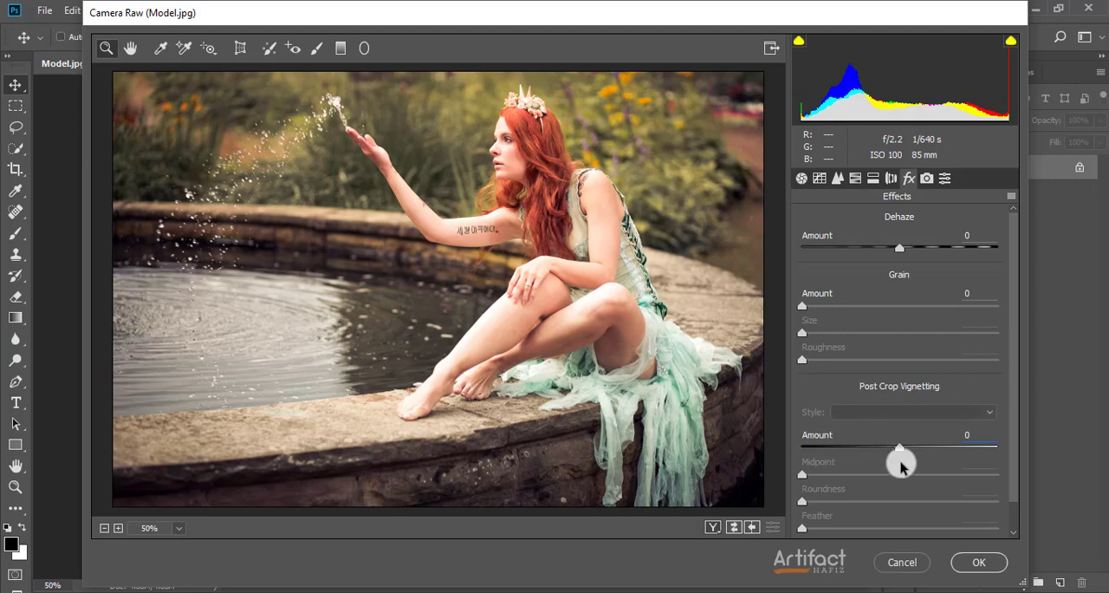
click(900, 449)
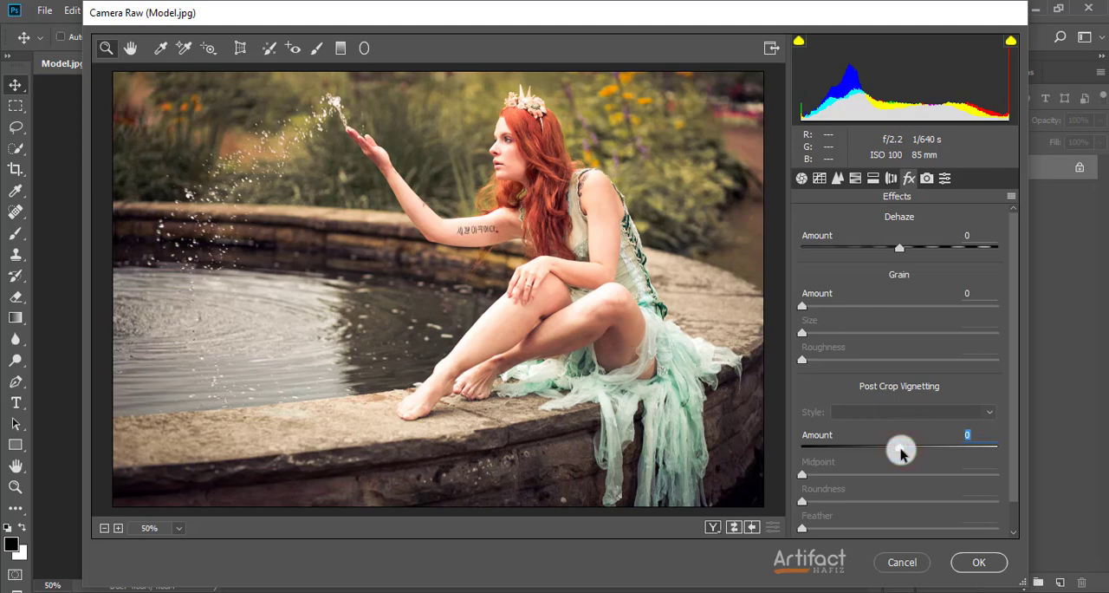
drag(901, 451, 876, 451)
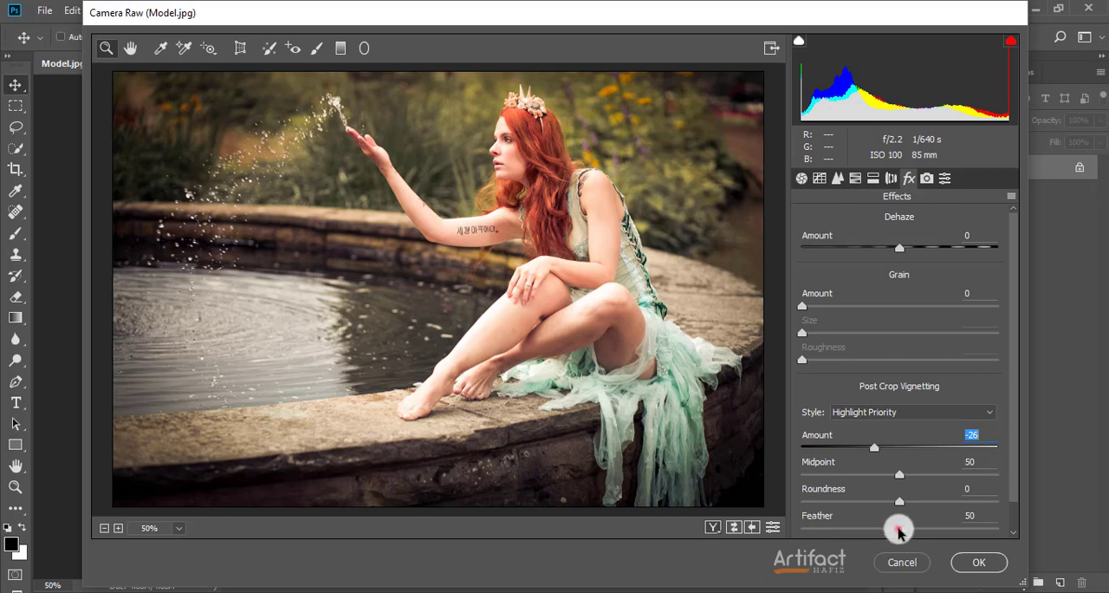
click(899, 528)
drag(901, 530, 946, 527)
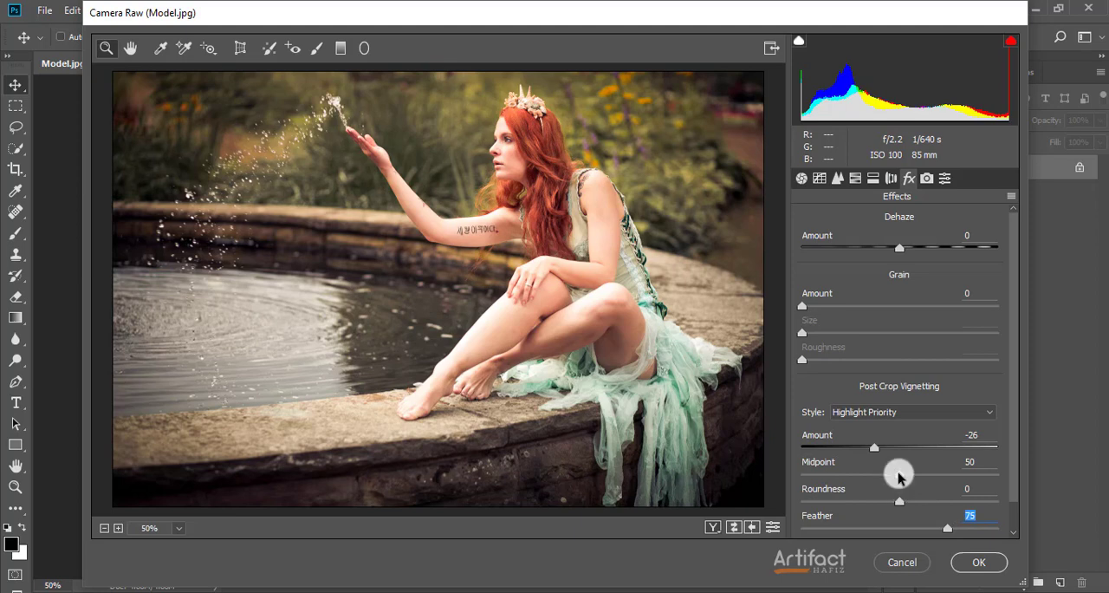
mouse_move(898, 475)
mouse_down()
mouse_move(941, 475)
mouse_move(919, 474)
mouse_up()
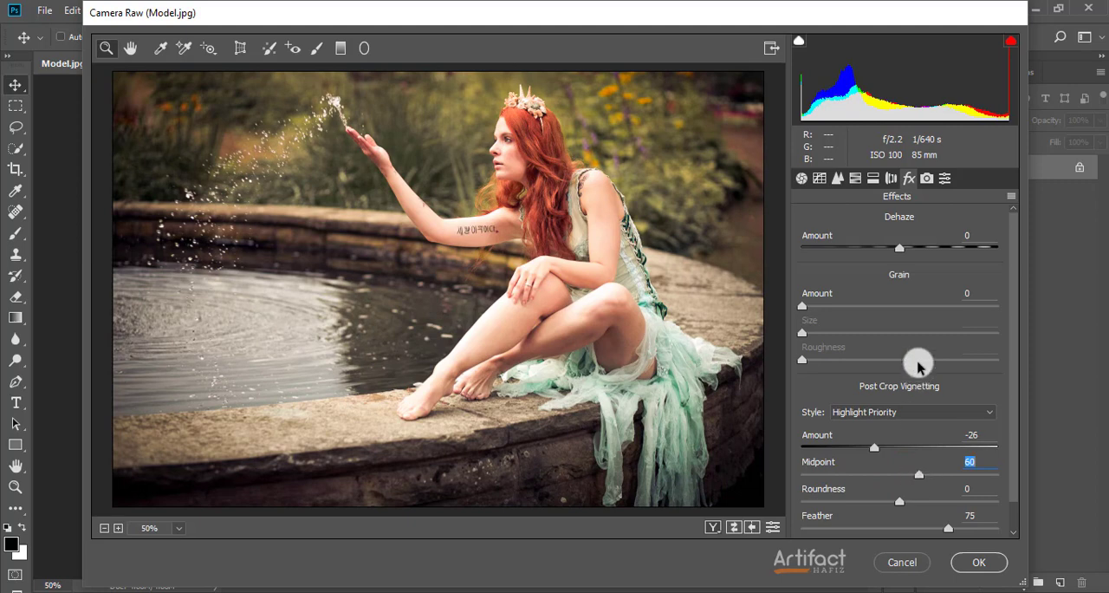
click(925, 182)
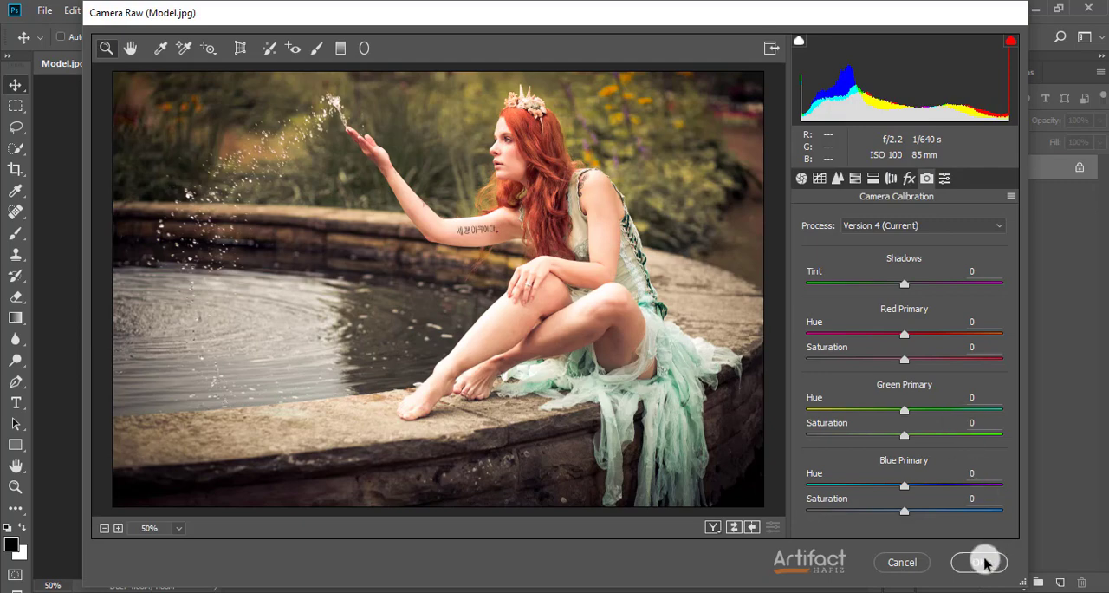
click(980, 562)
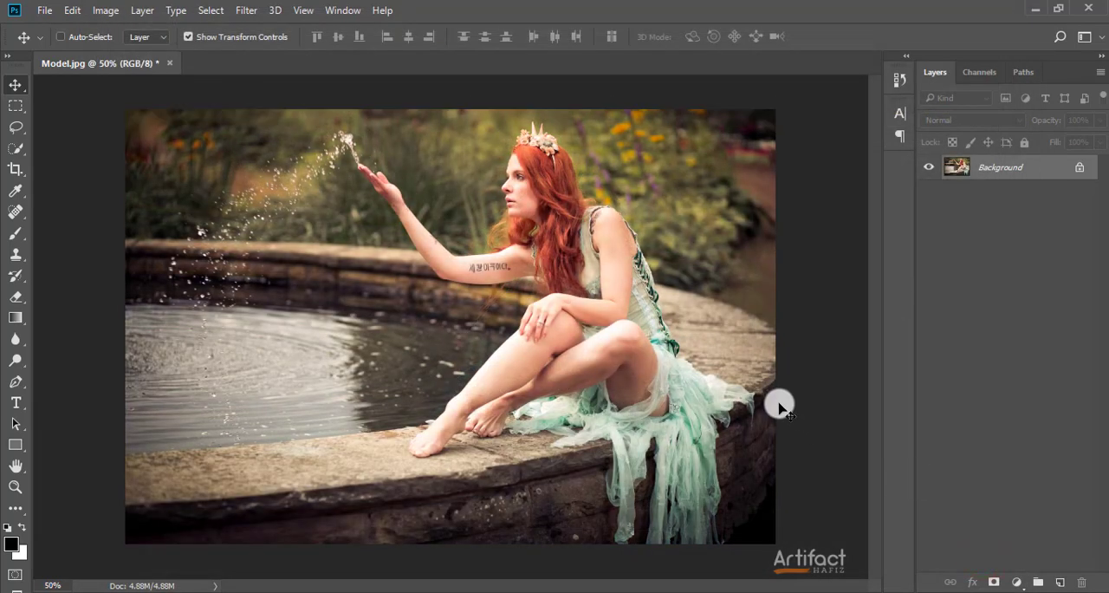
Compare the graded photo with the original by undoing and redoing the Camera Raw Filter
key(ctrl)
key(ctrl+z)
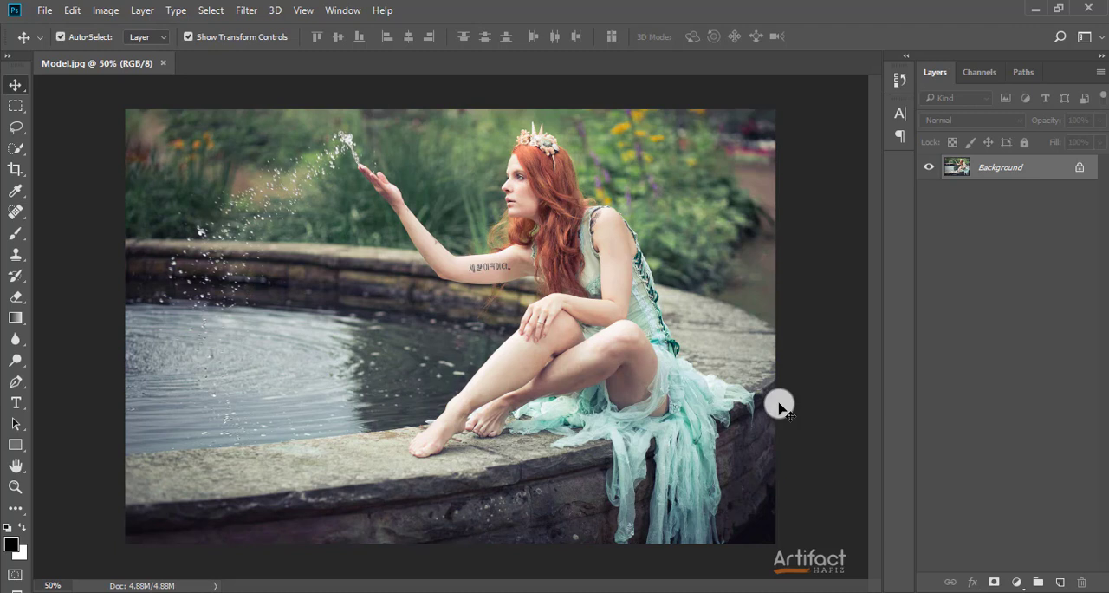
key(ctrl+z)
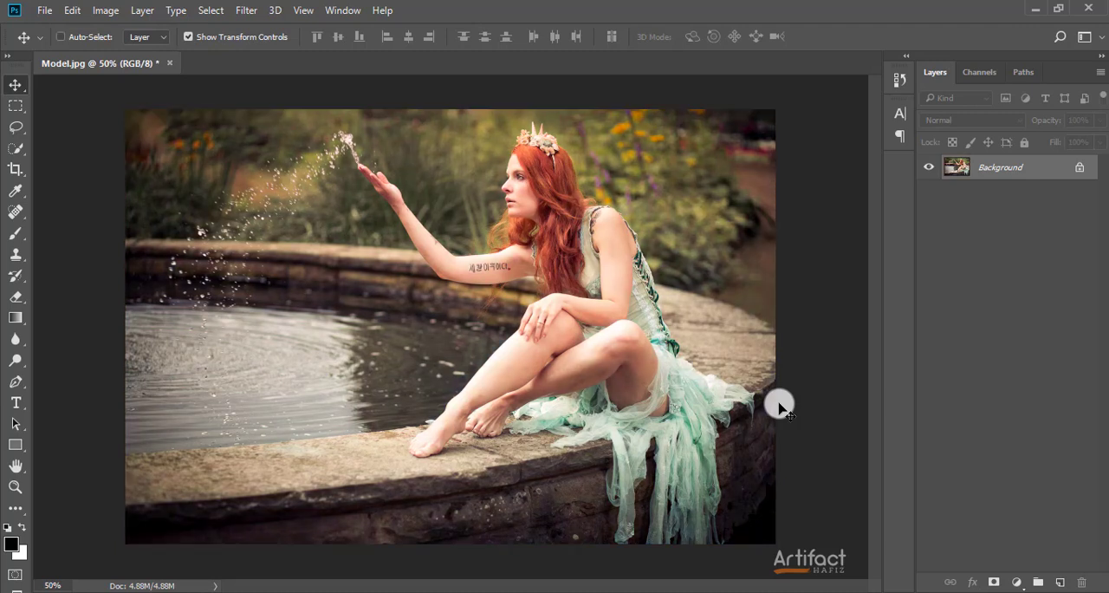